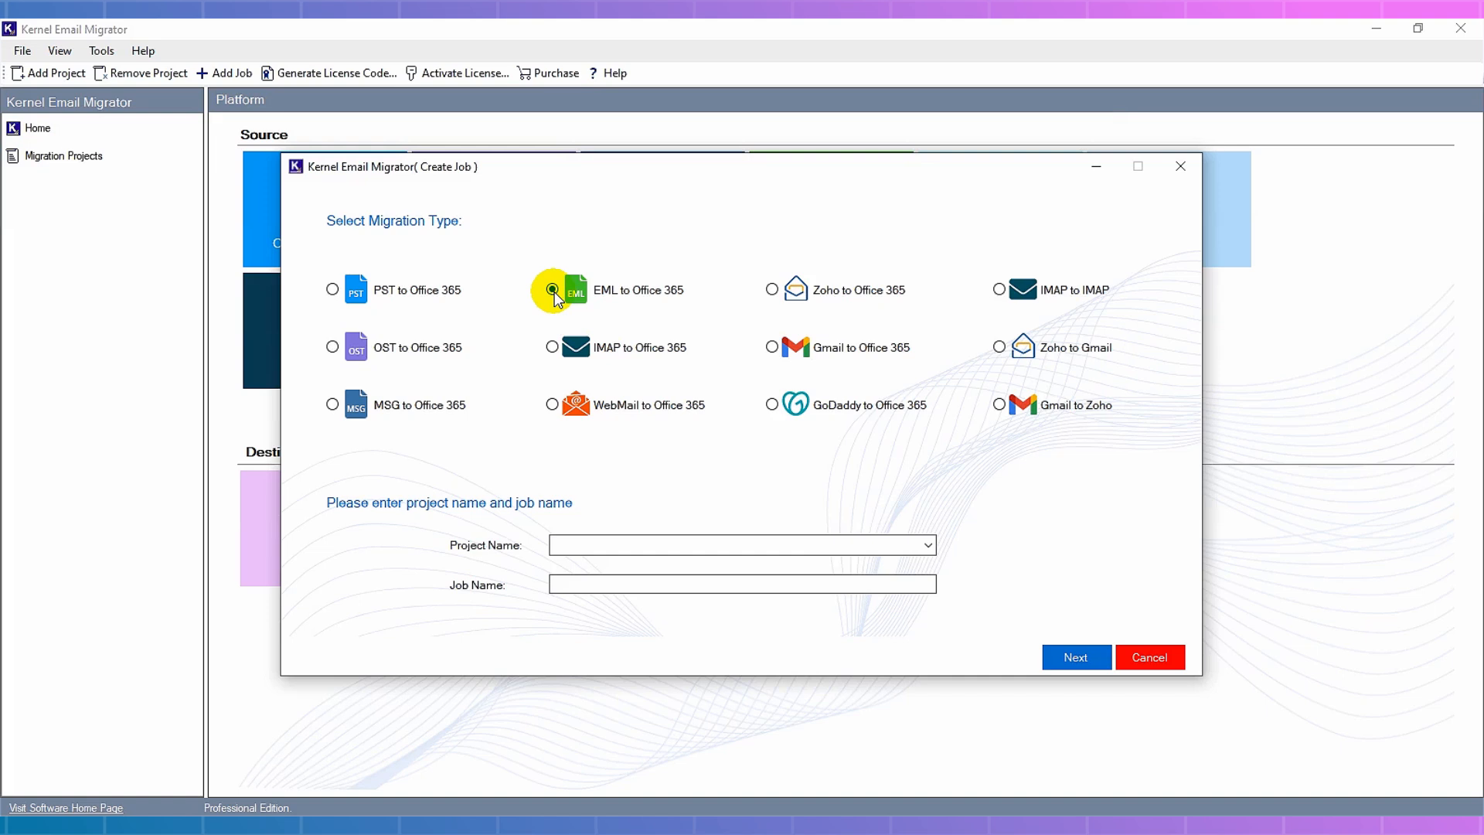
click(552, 348)
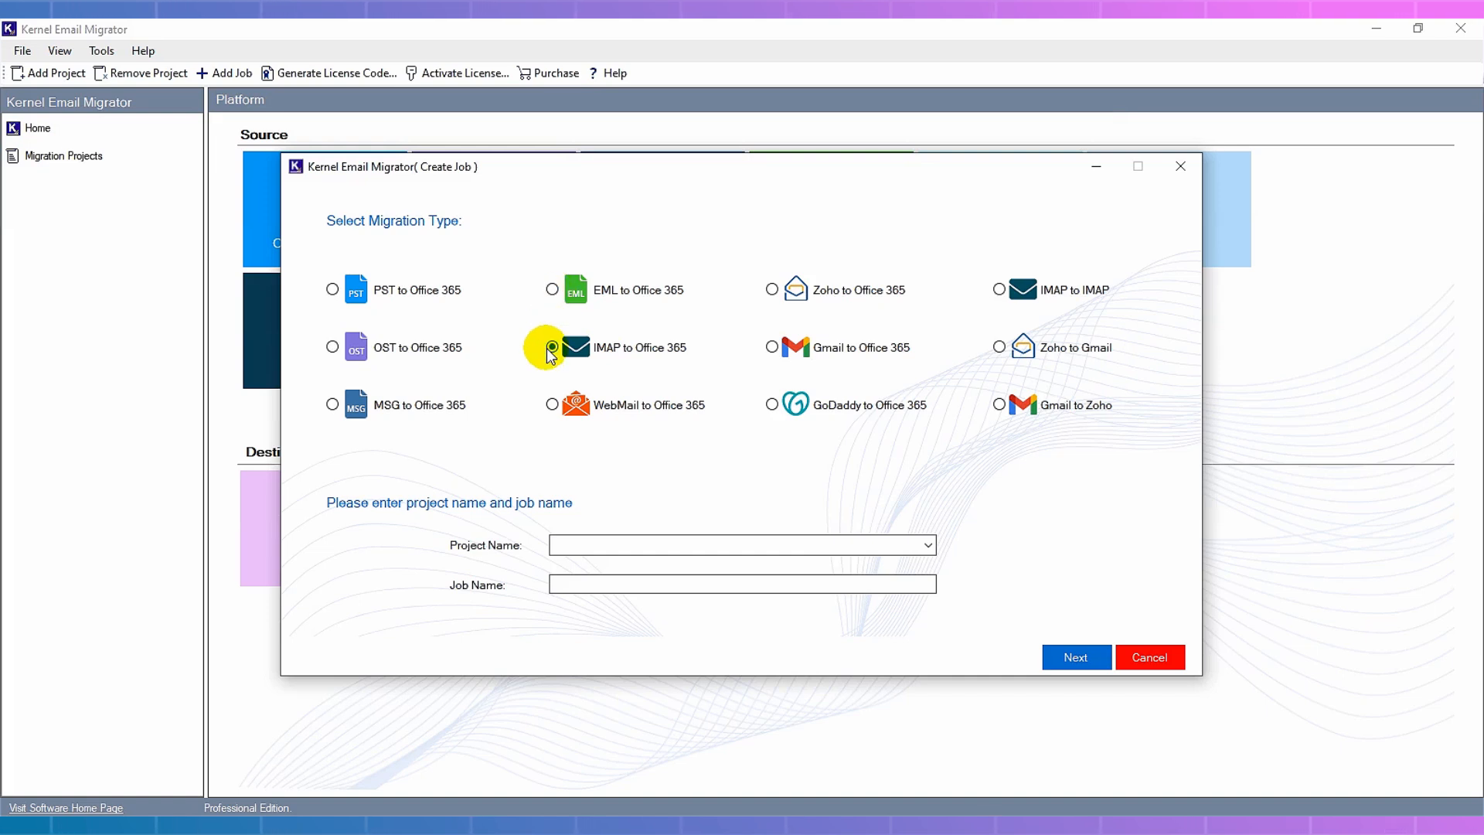
click(773, 290)
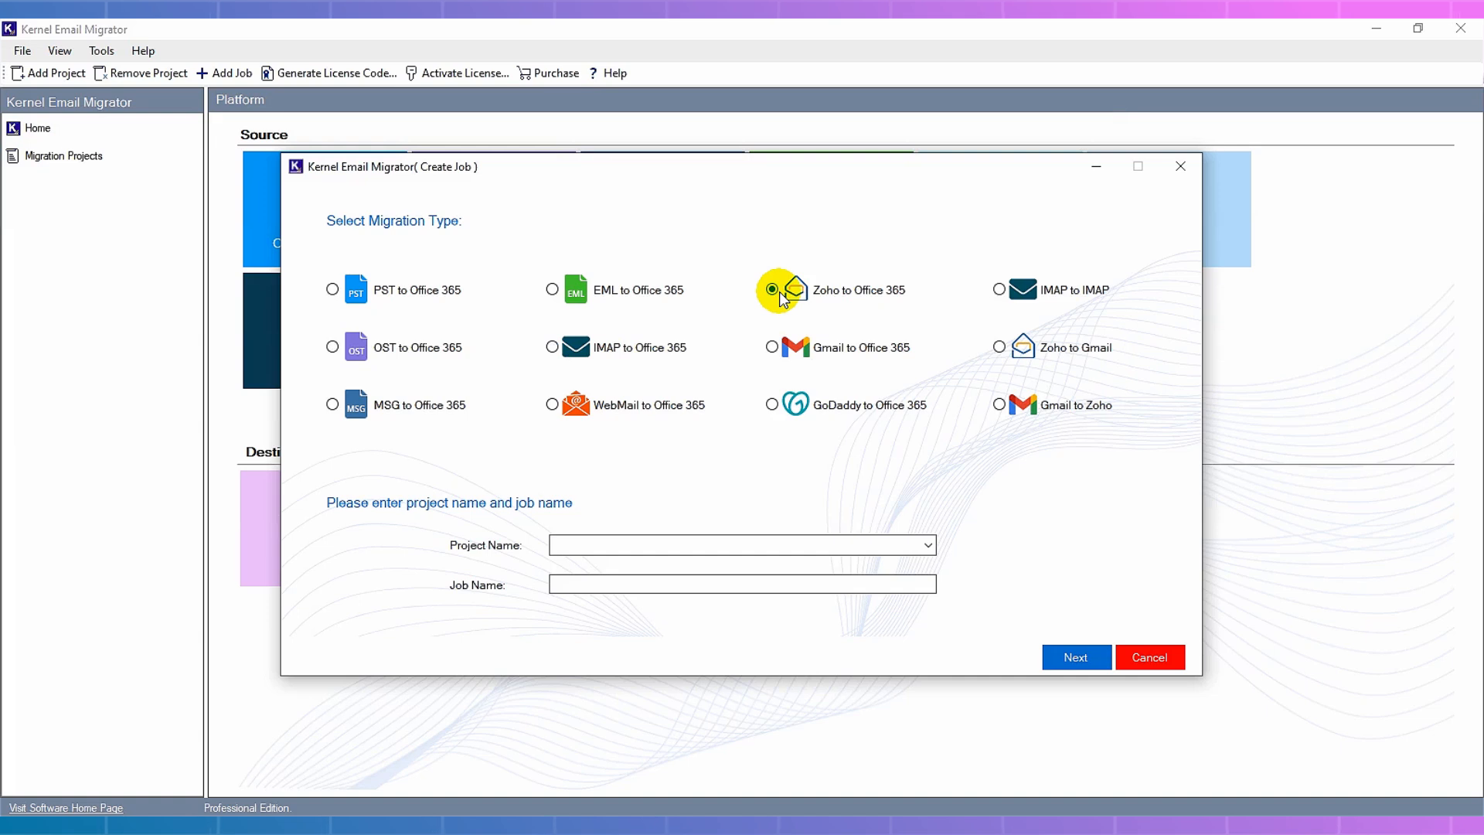
click(773, 347)
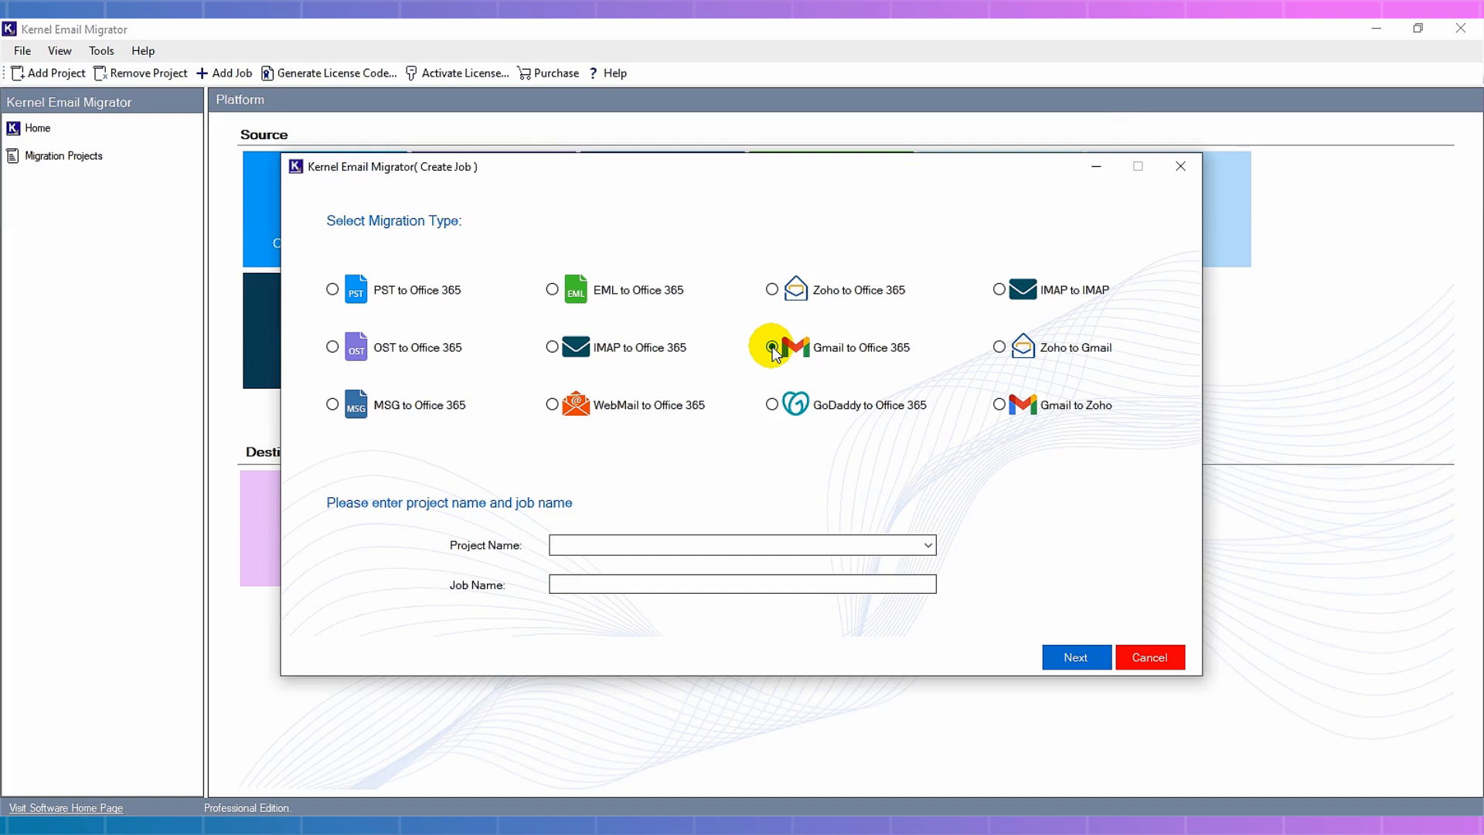
click(1000, 291)
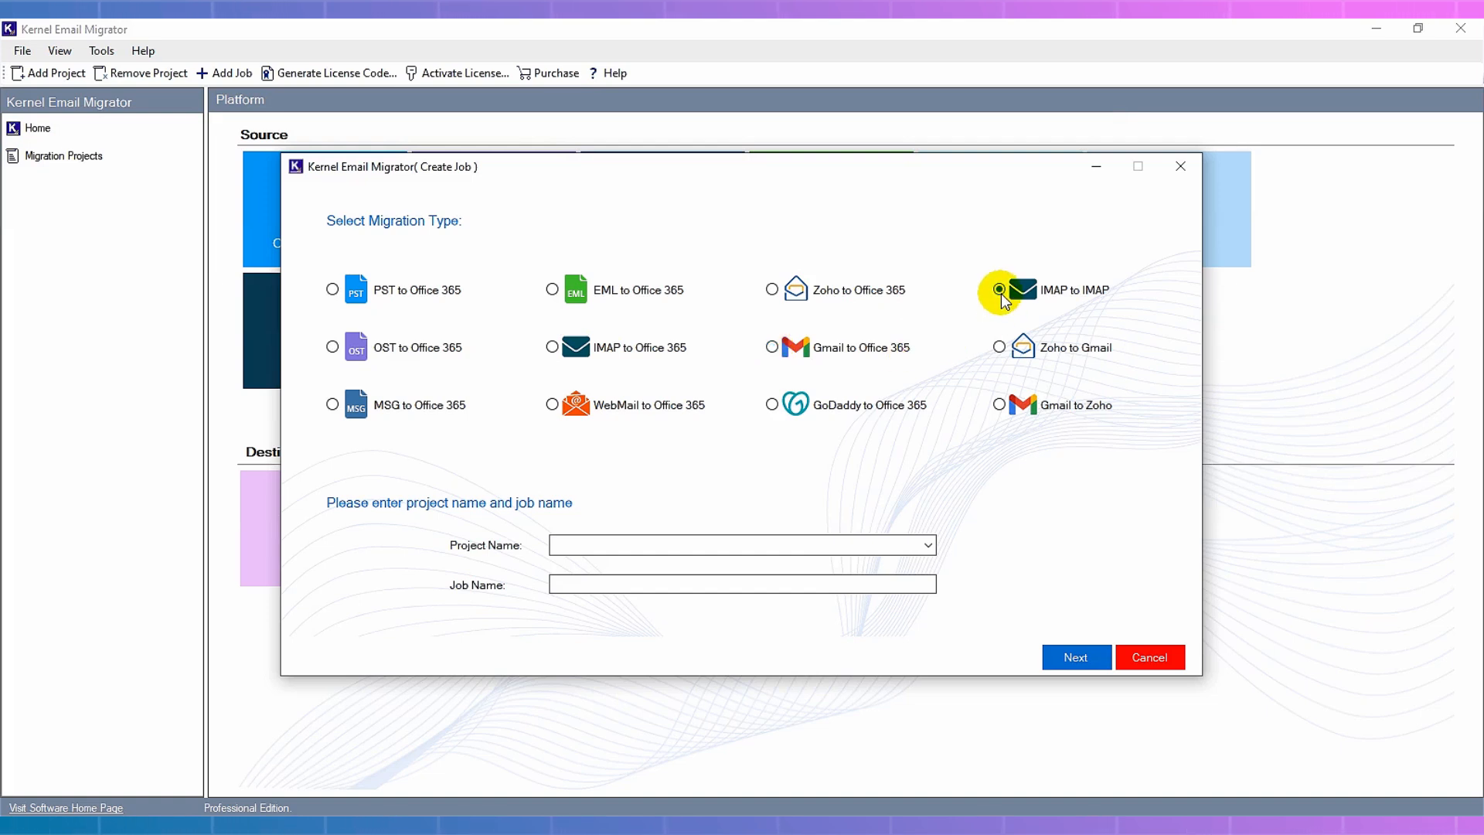
click(1000, 347)
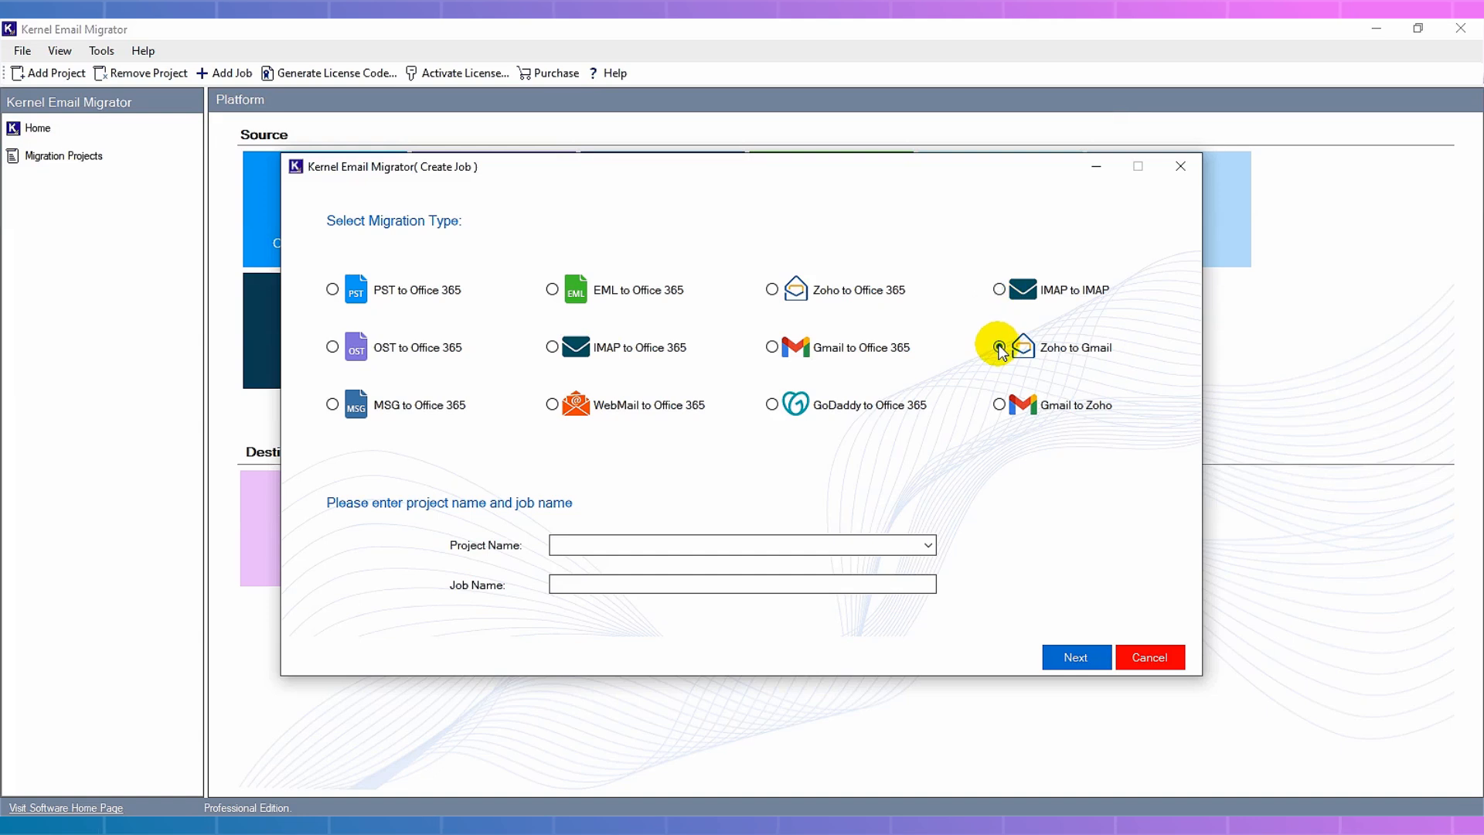
click(1000, 404)
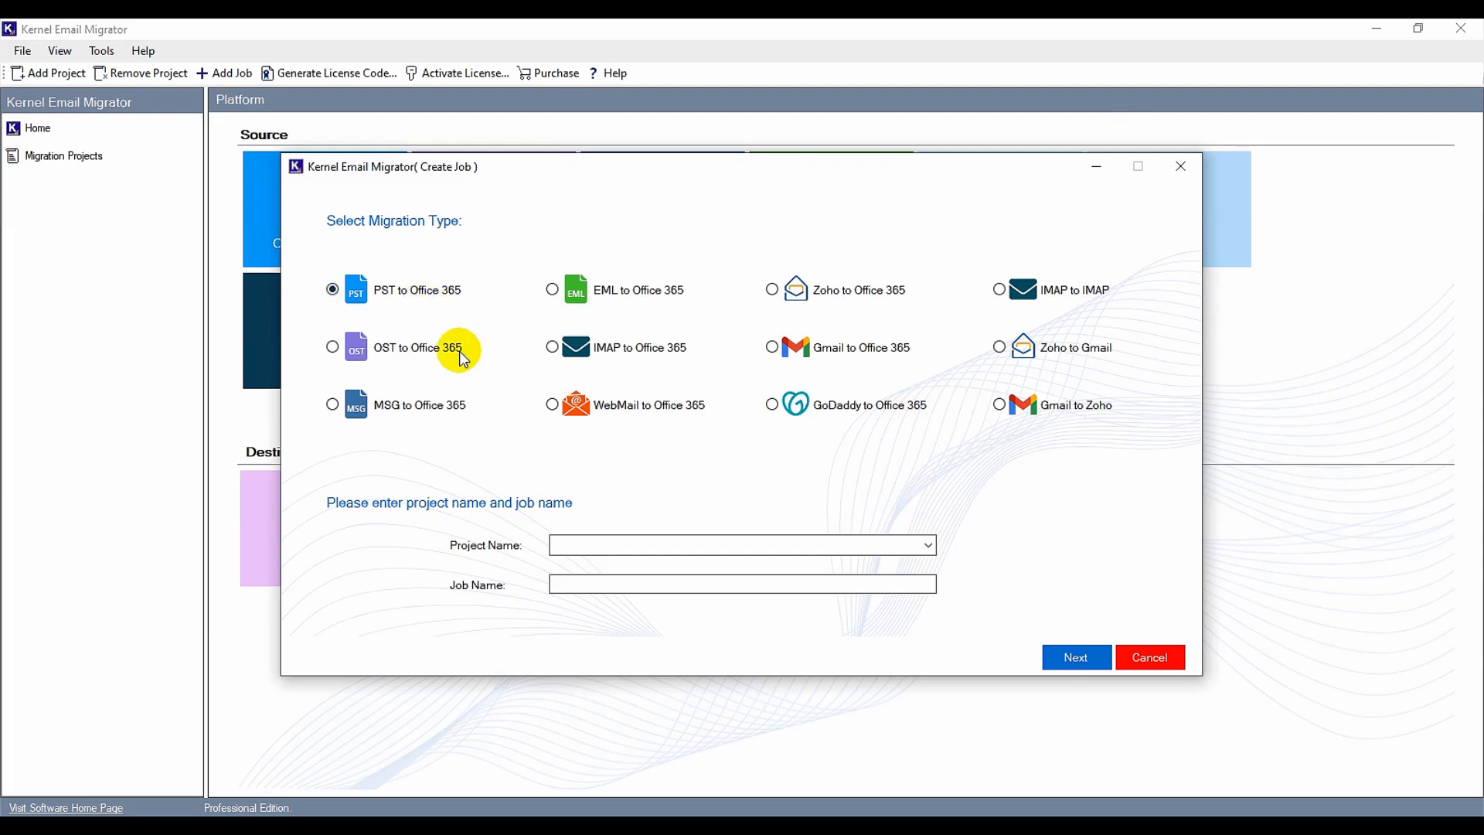
Name the project "Email Migration" and the job "PST to Office 365", and proceed to the source and destination setup.
click(578, 544)
text(Email Migration)
key(Tab)
text(PST to Office 365)
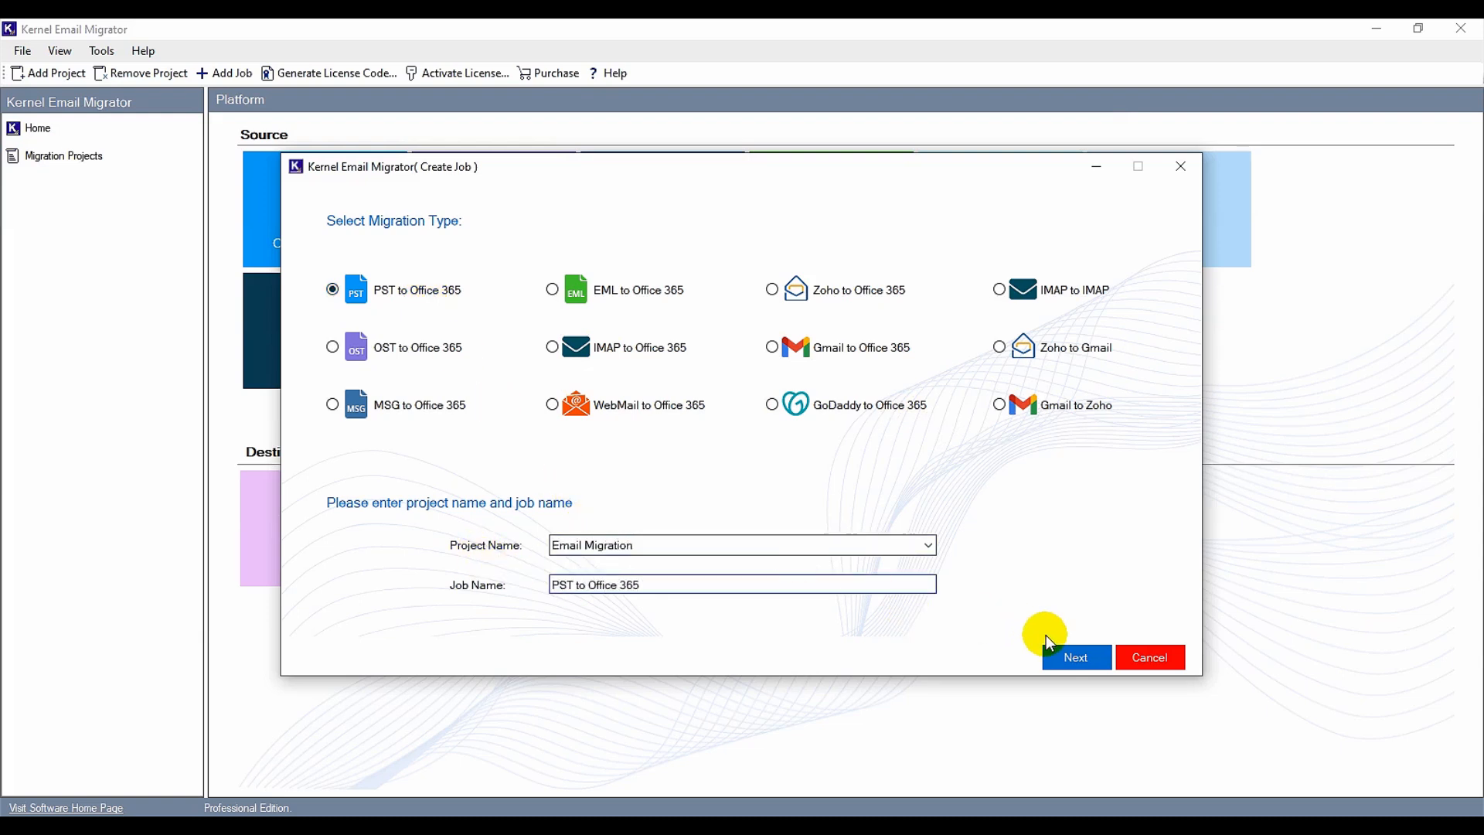
click(1074, 658)
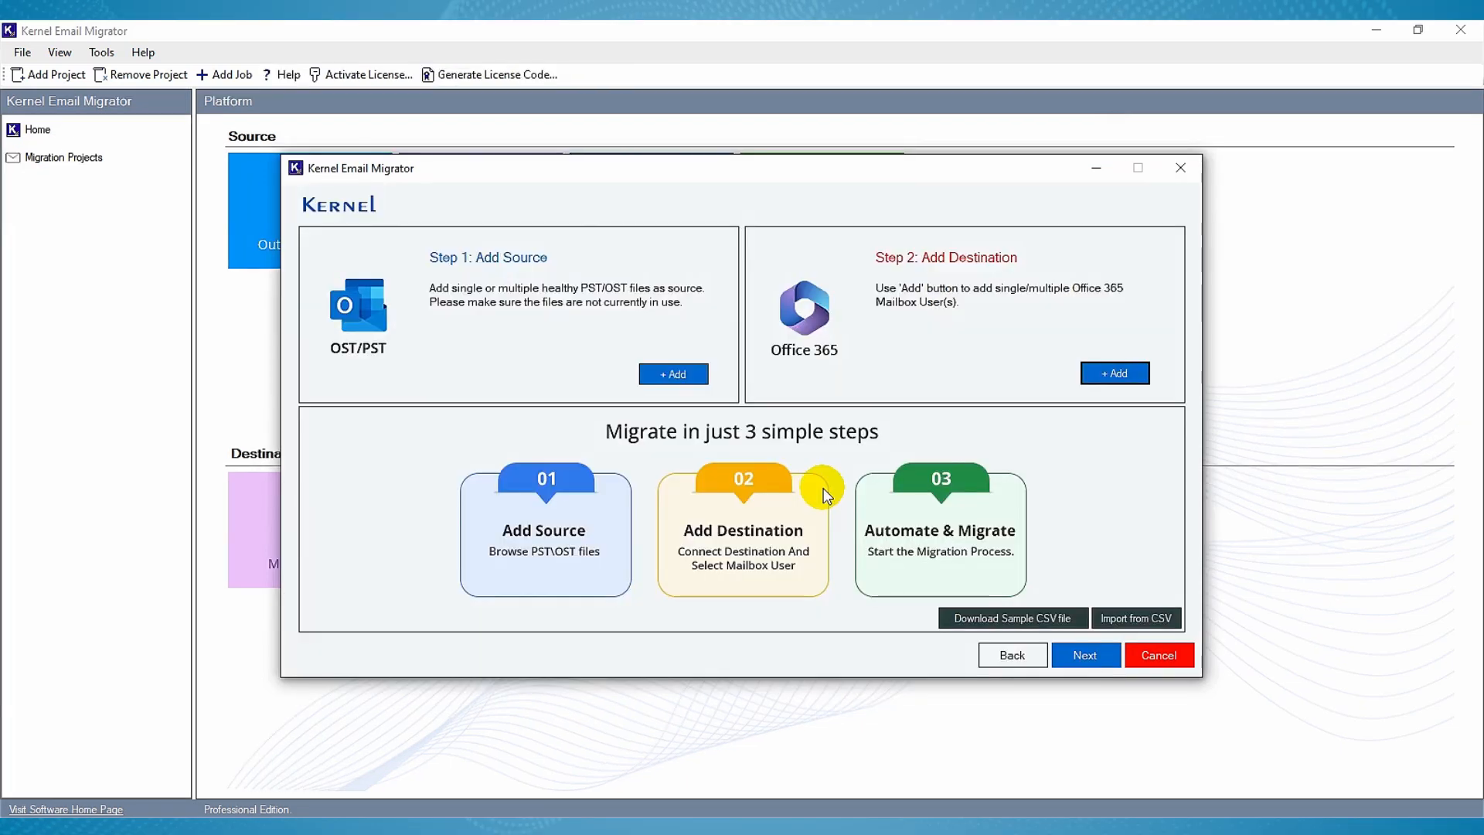
Add the first four PST files from the PST files folder as migration sources.
click(673, 374)
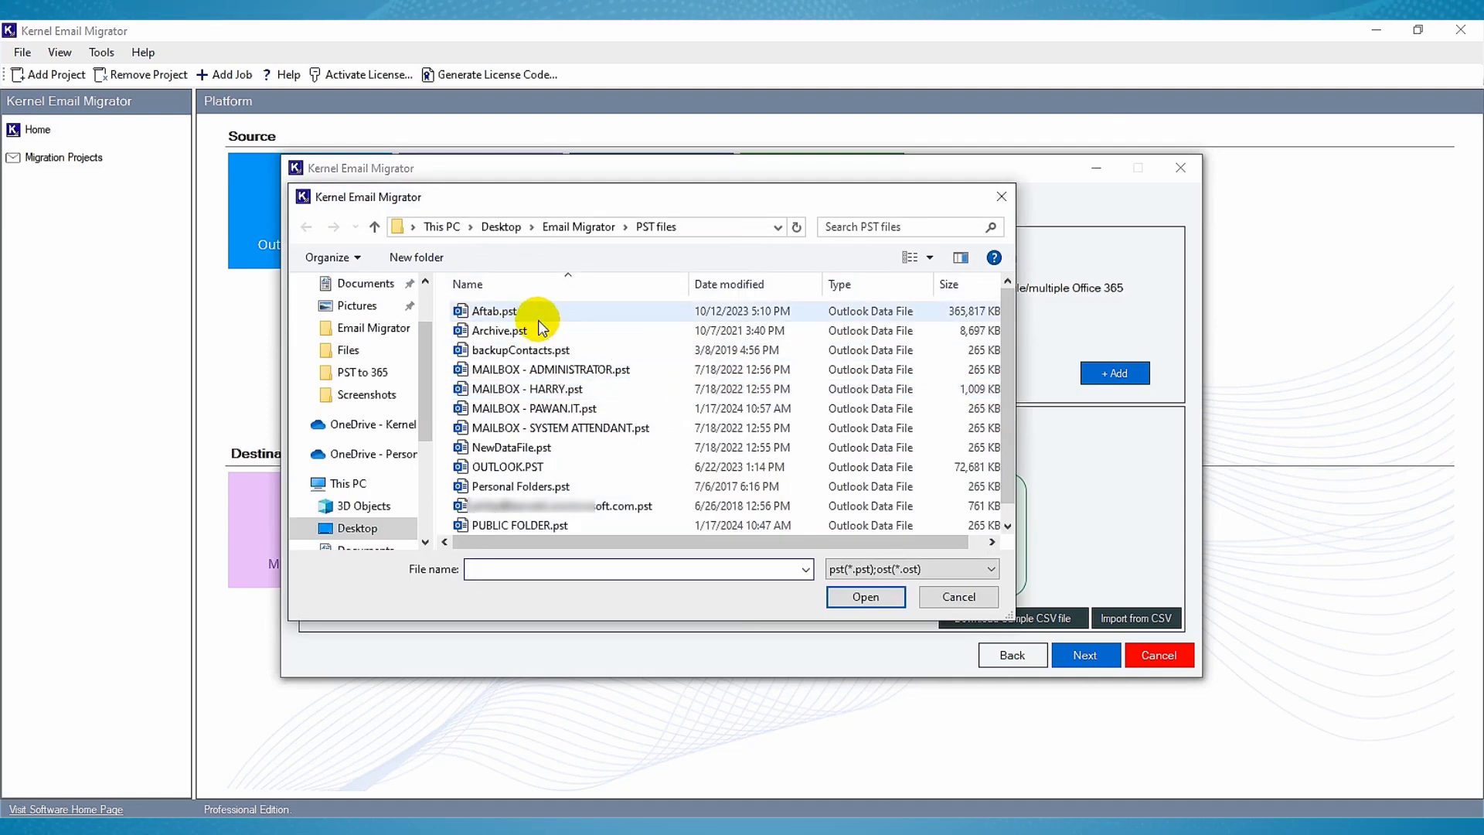
drag(538, 320, 525, 376)
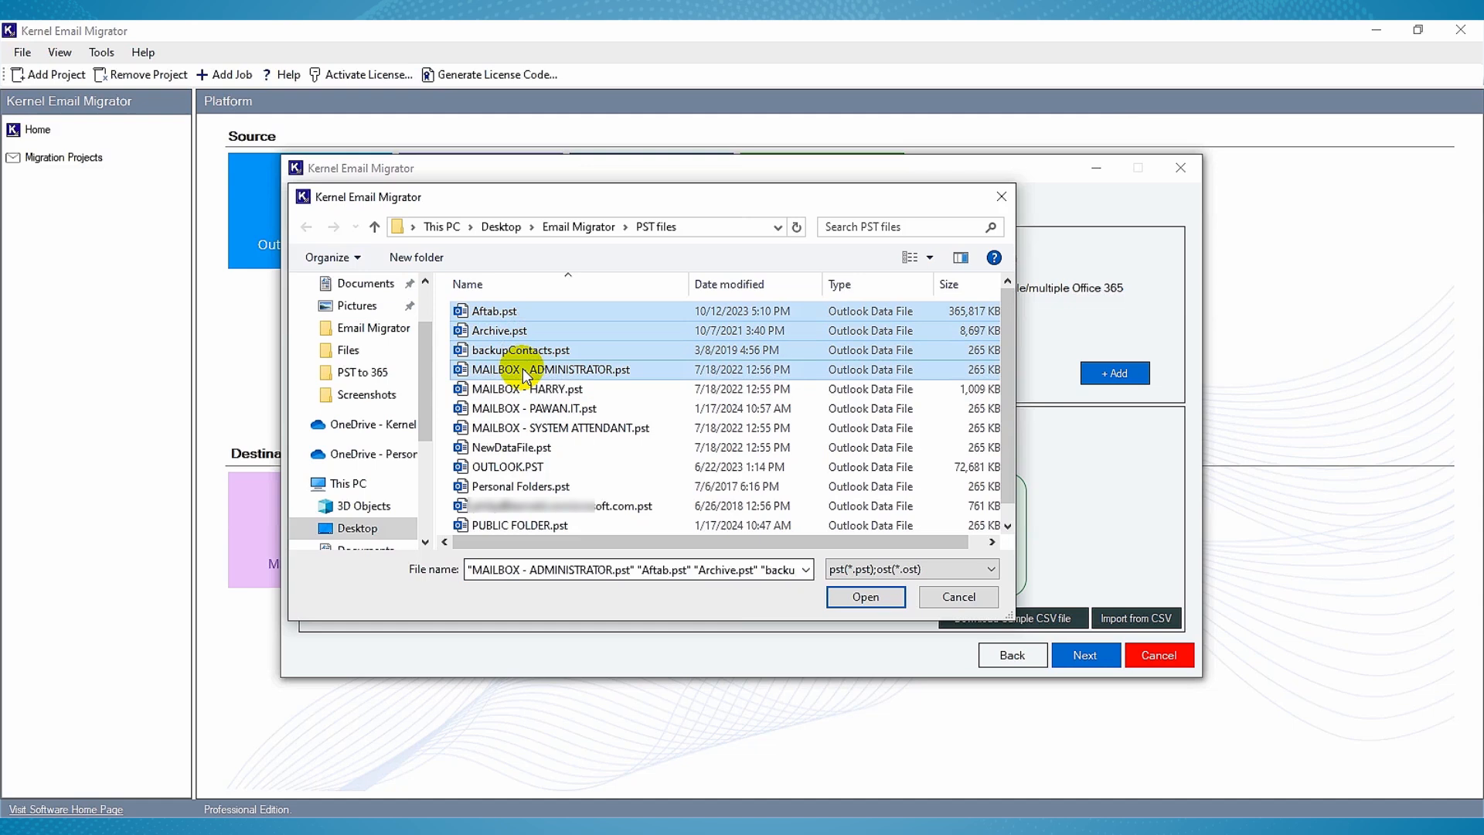
click(865, 597)
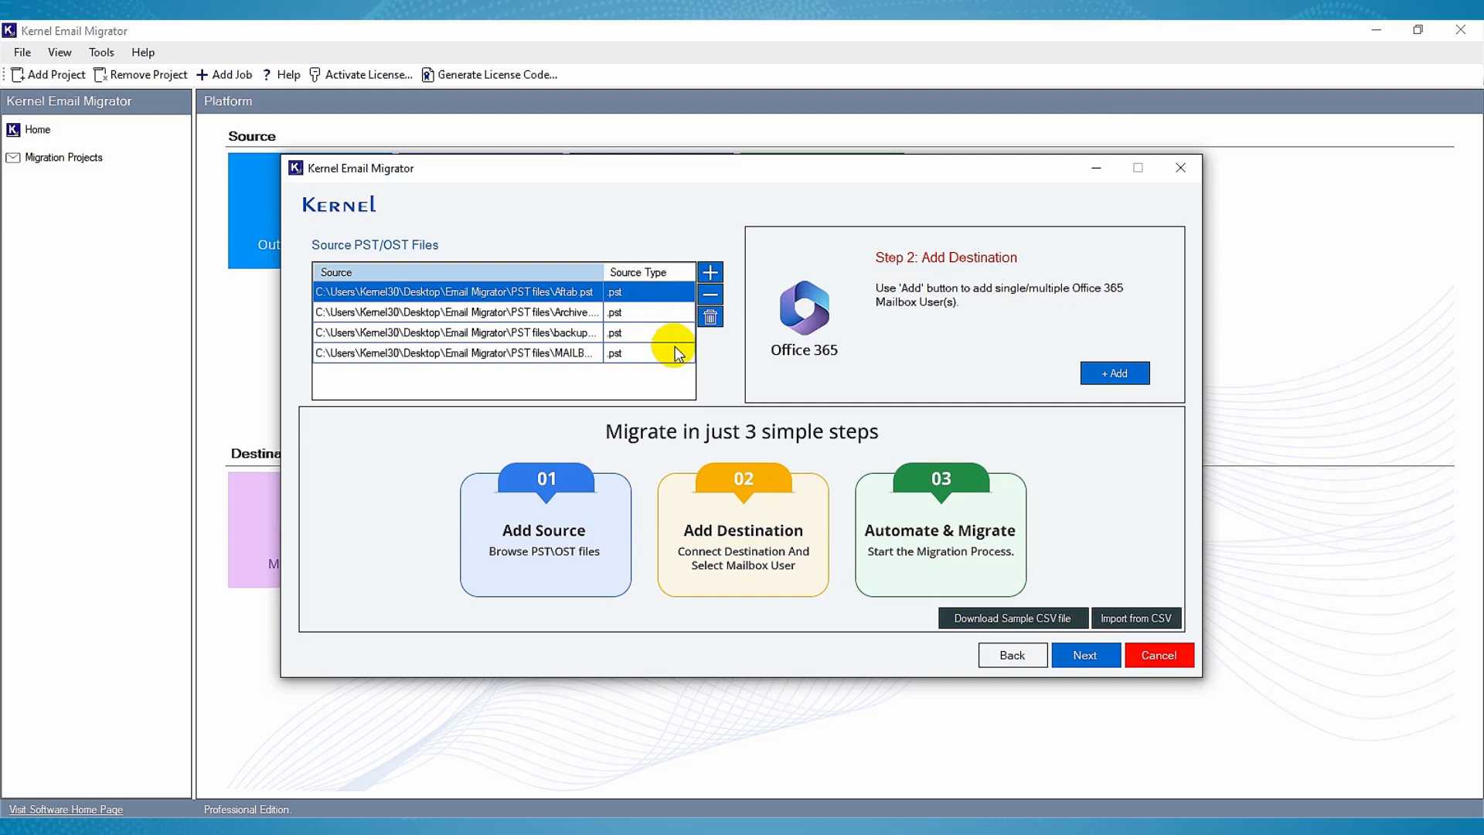
click(682, 313)
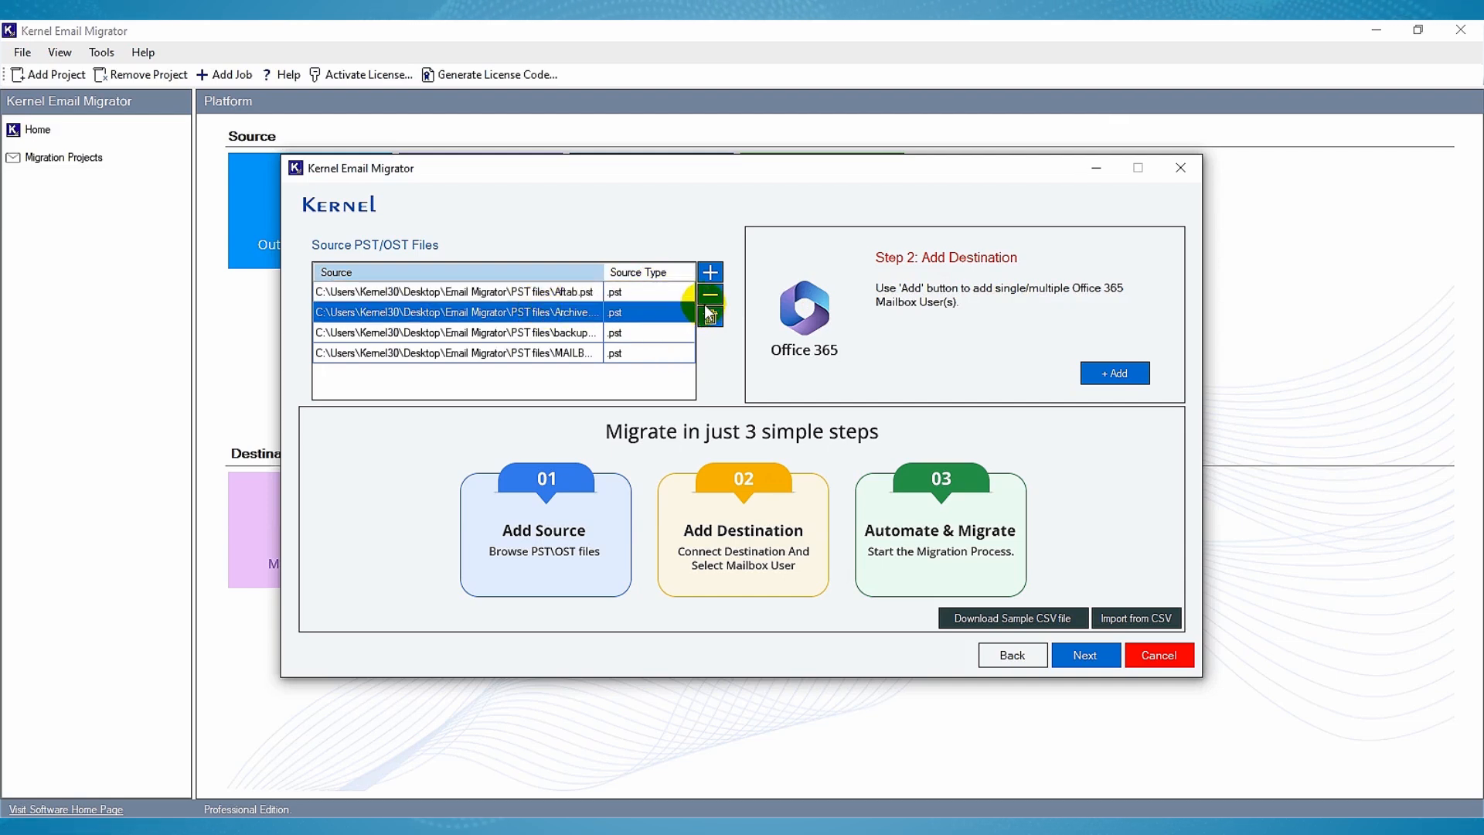
click(555, 332)
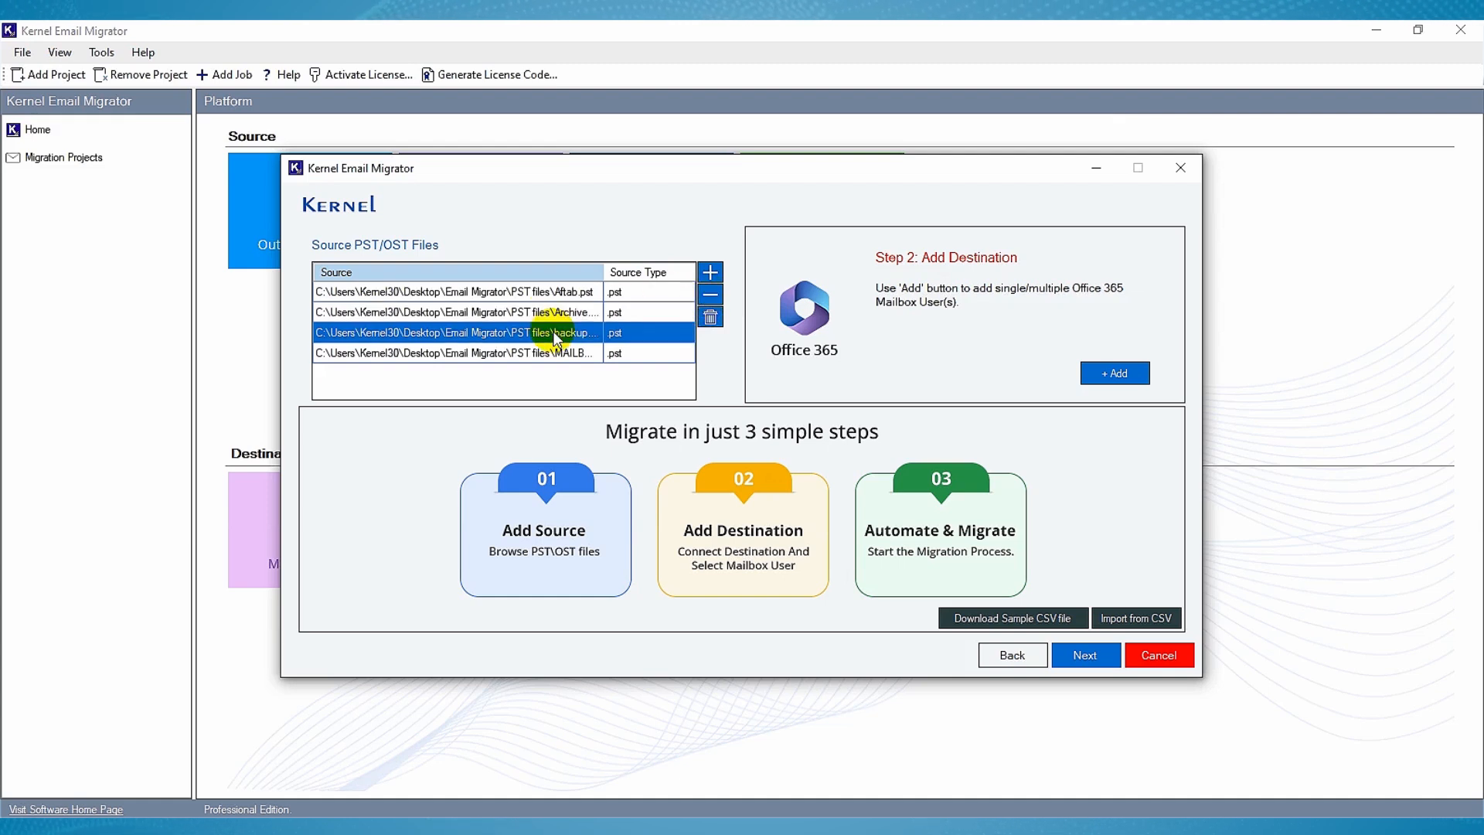
click(550, 292)
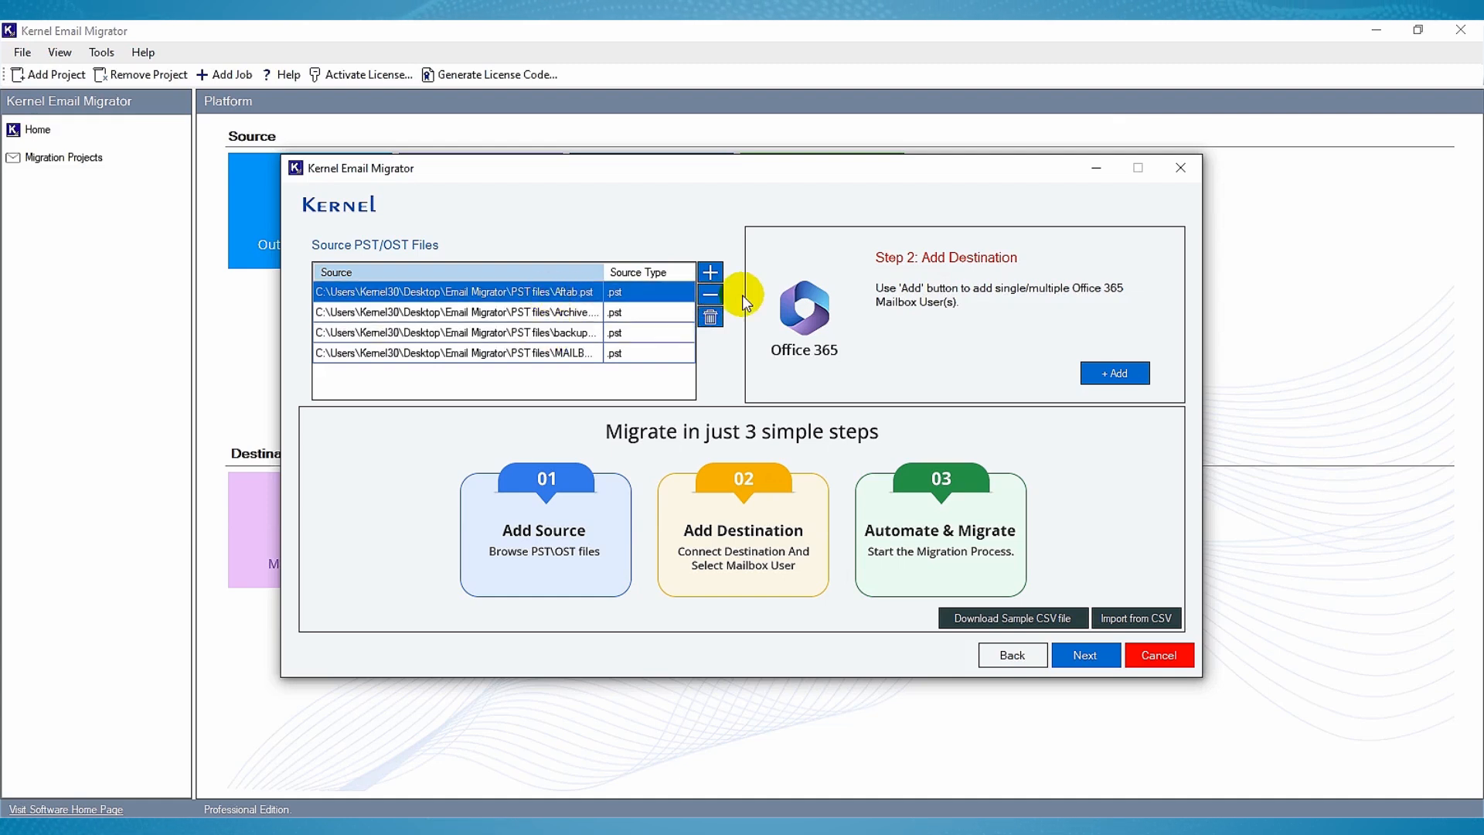
Start adding an Office 365 destination and connect to it using the prefilled tenant ID, client ID and client secret value.
click(1113, 371)
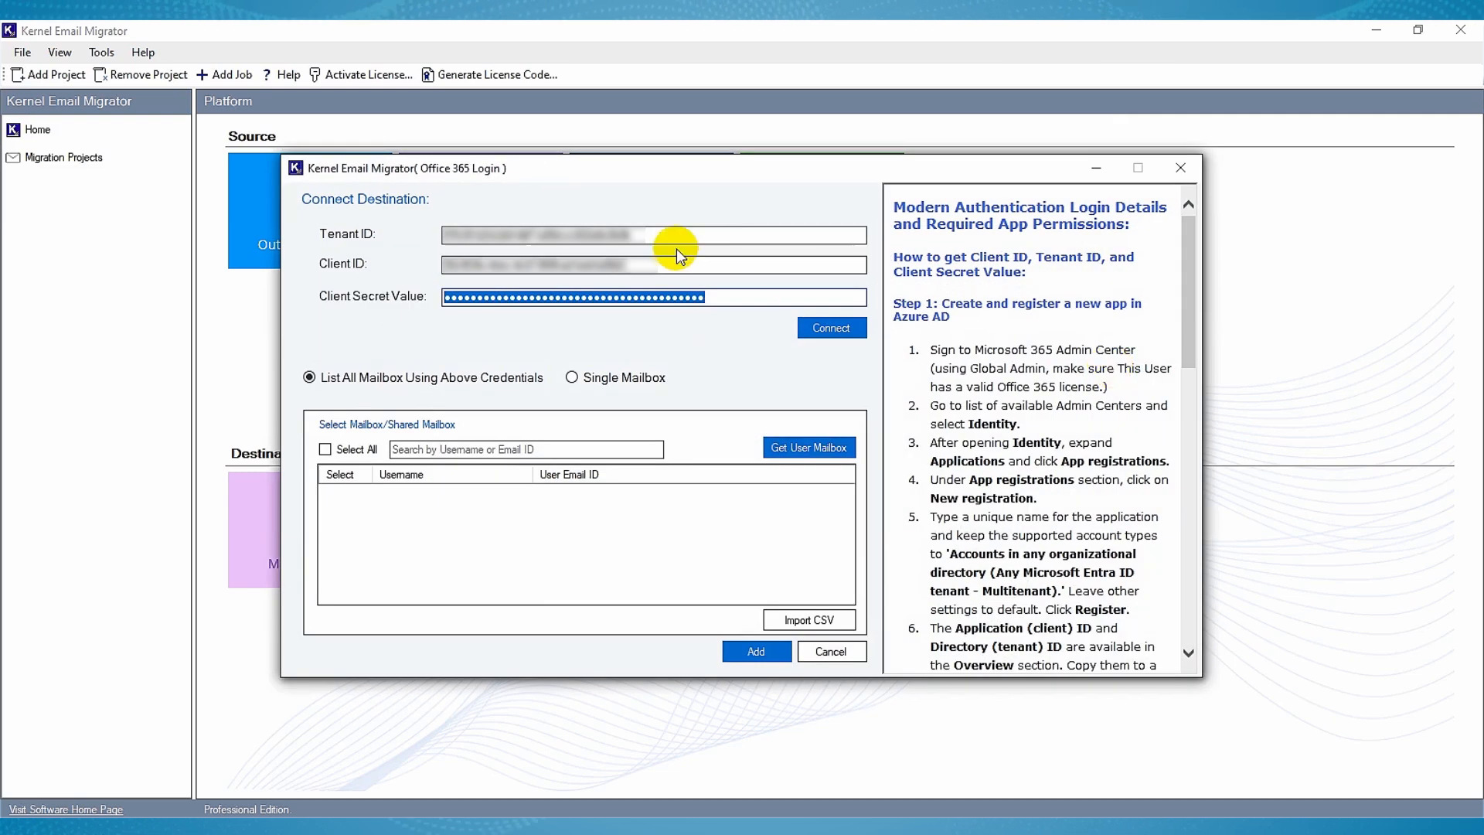
click(677, 241)
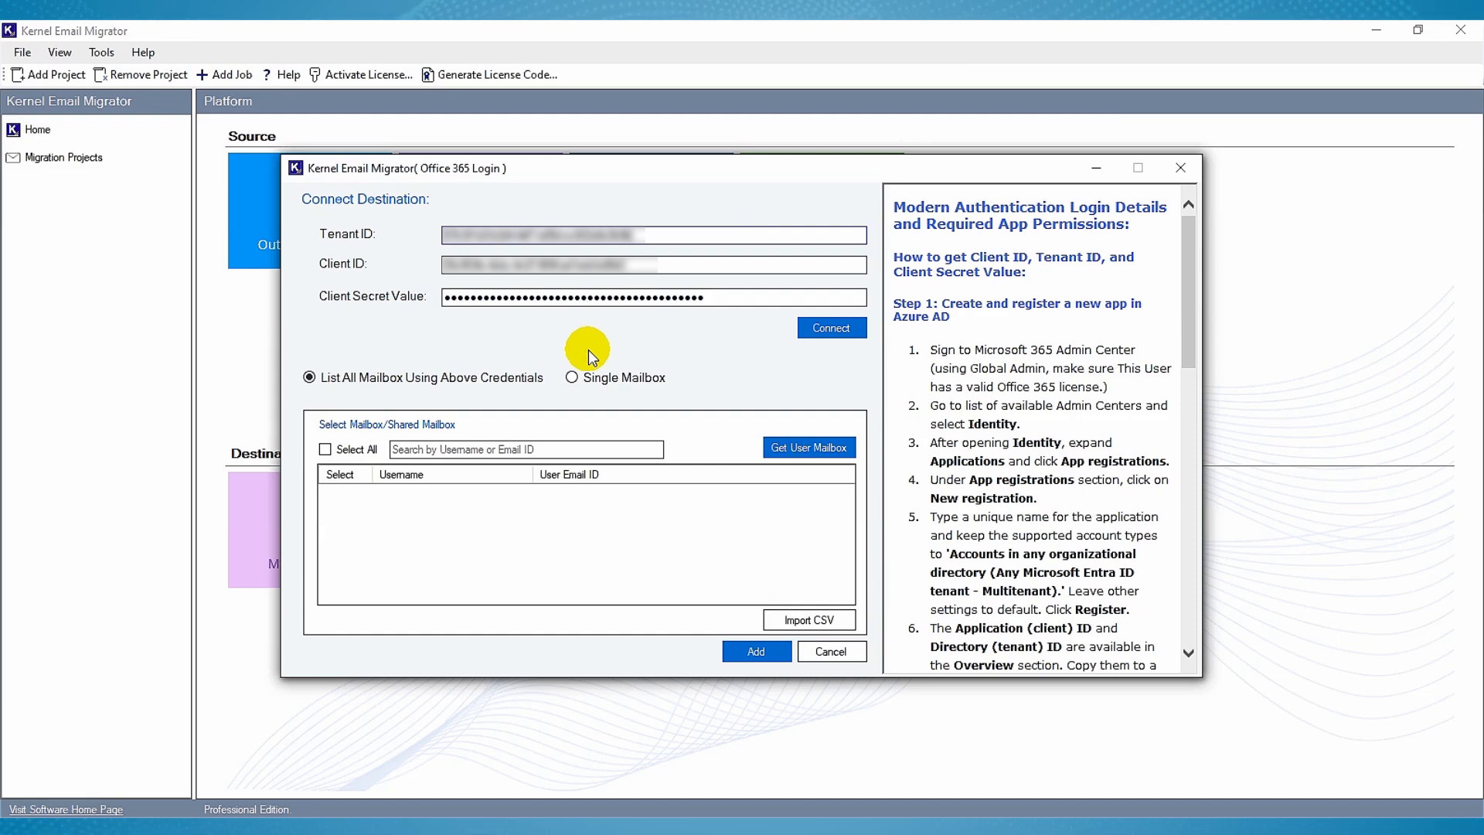
click(817, 331)
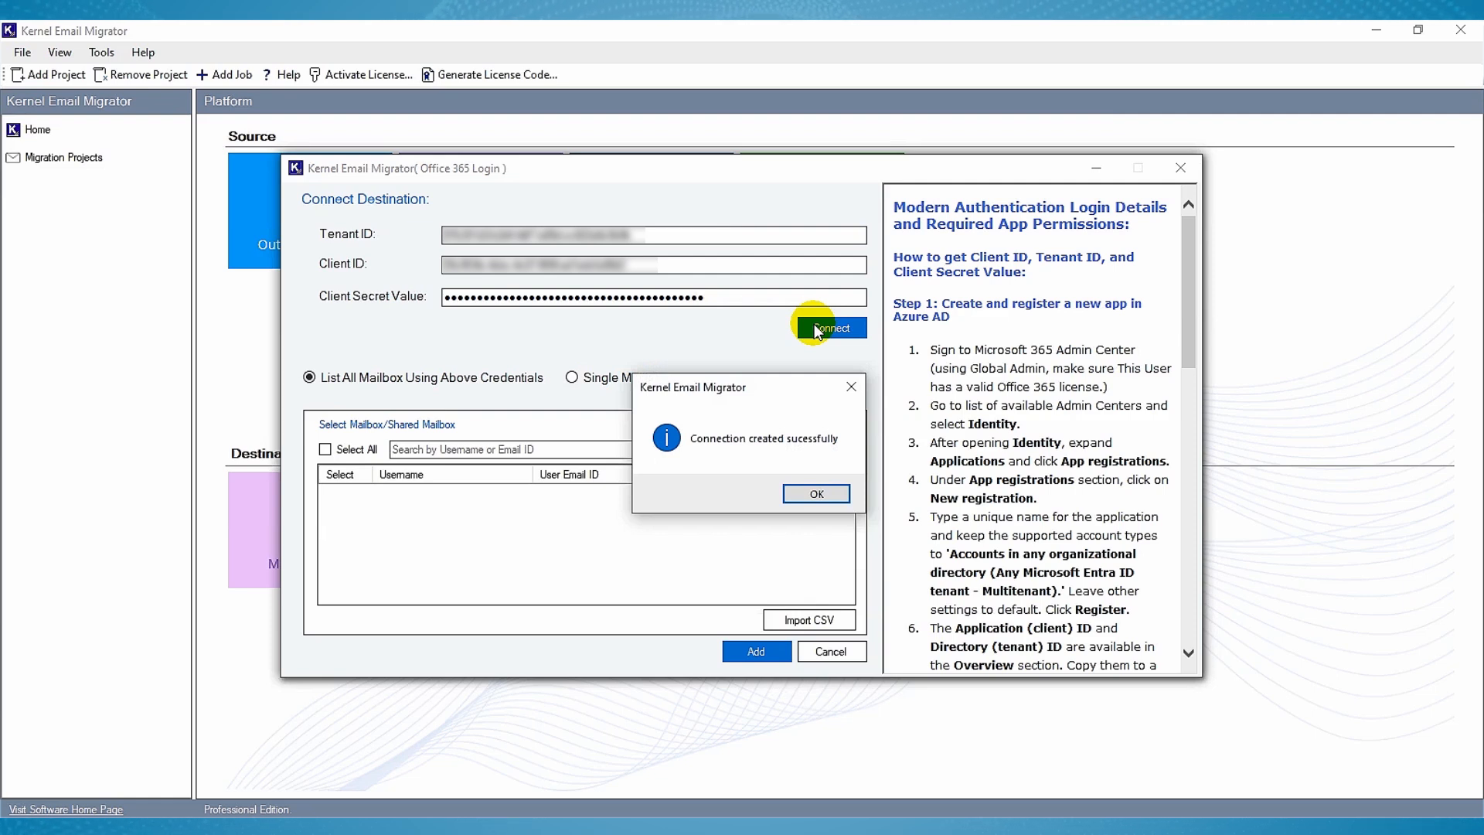
click(795, 493)
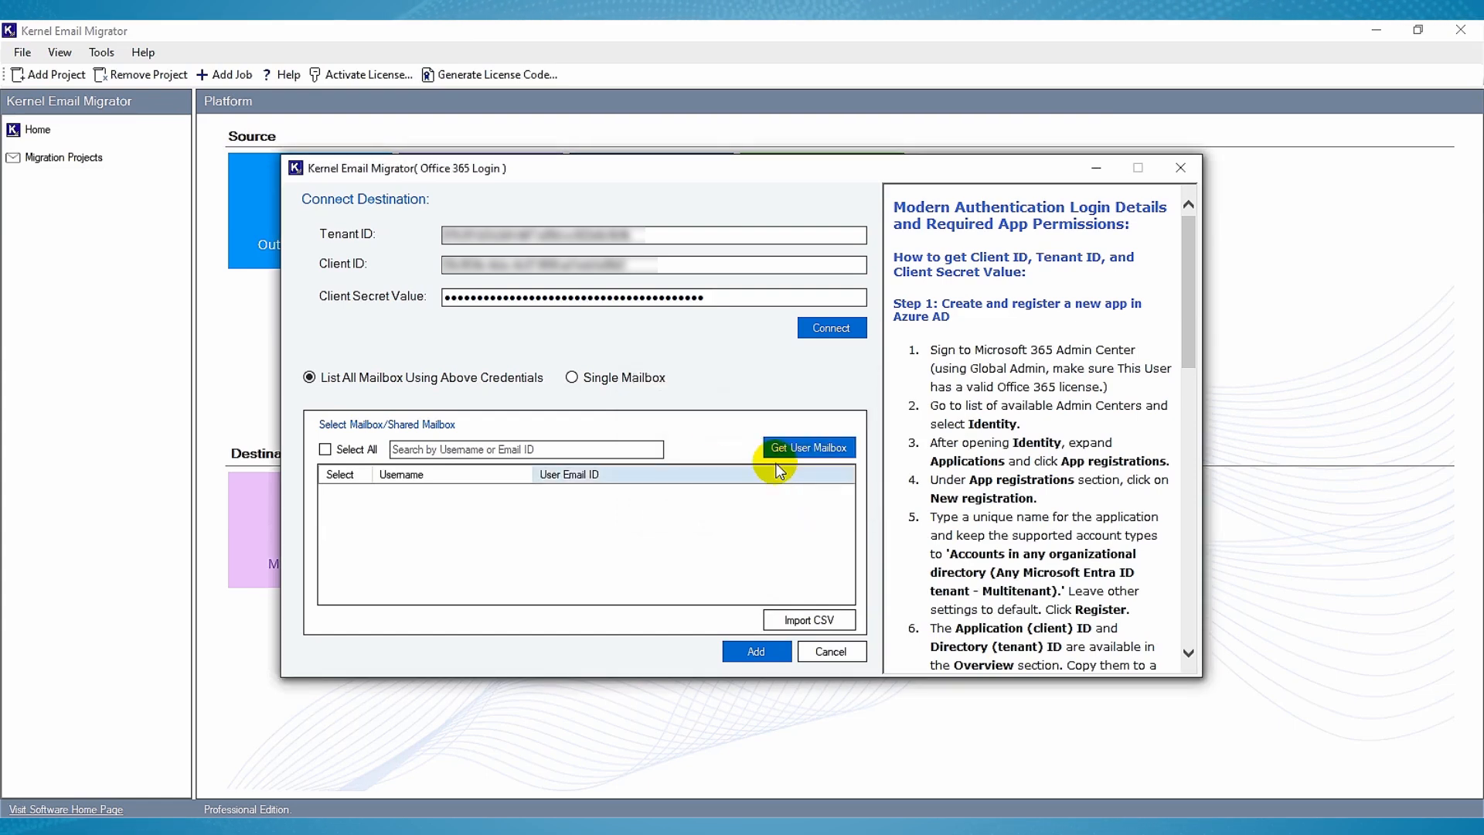
click(579, 383)
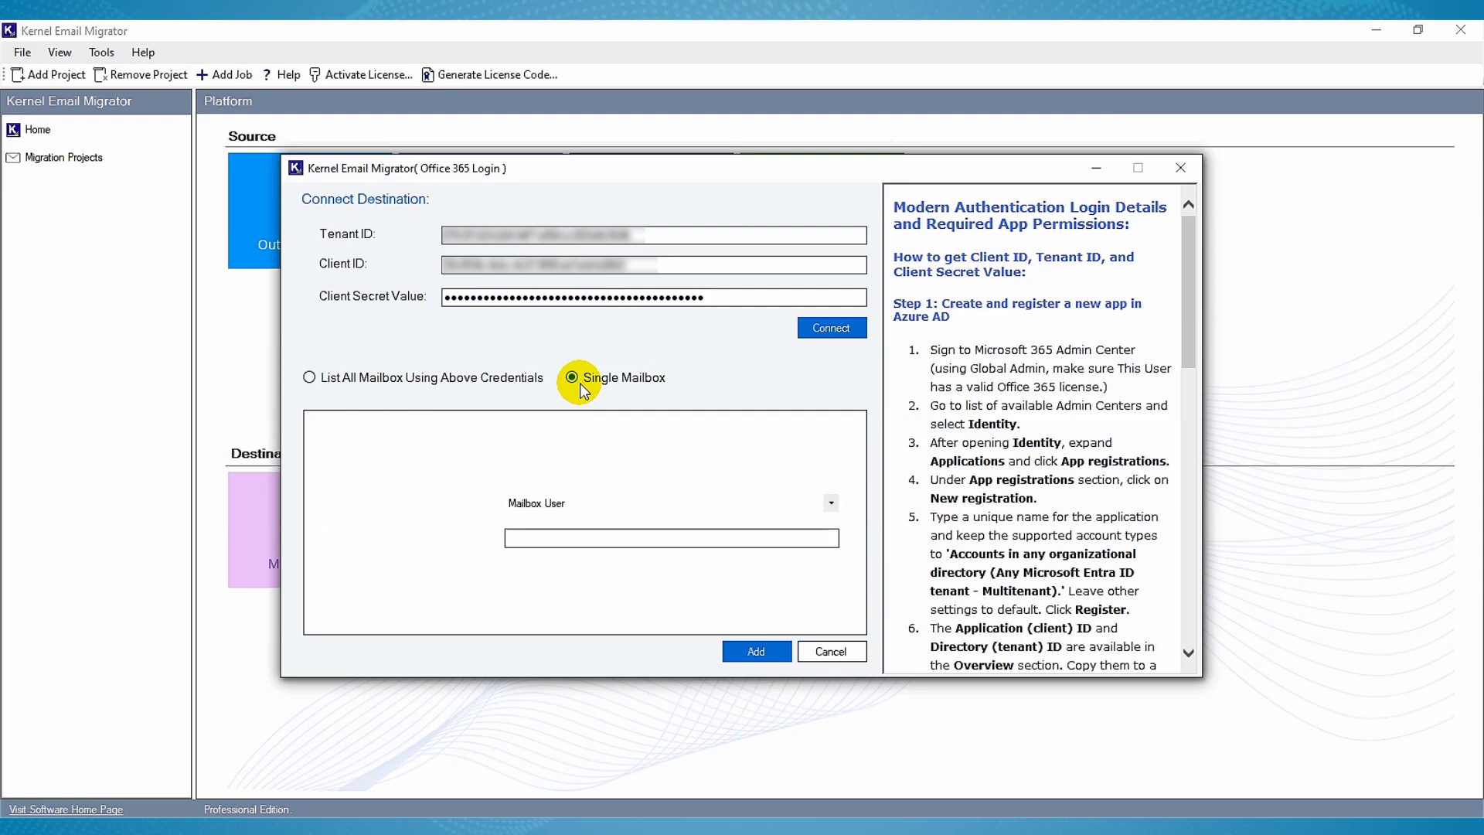
click(534, 536)
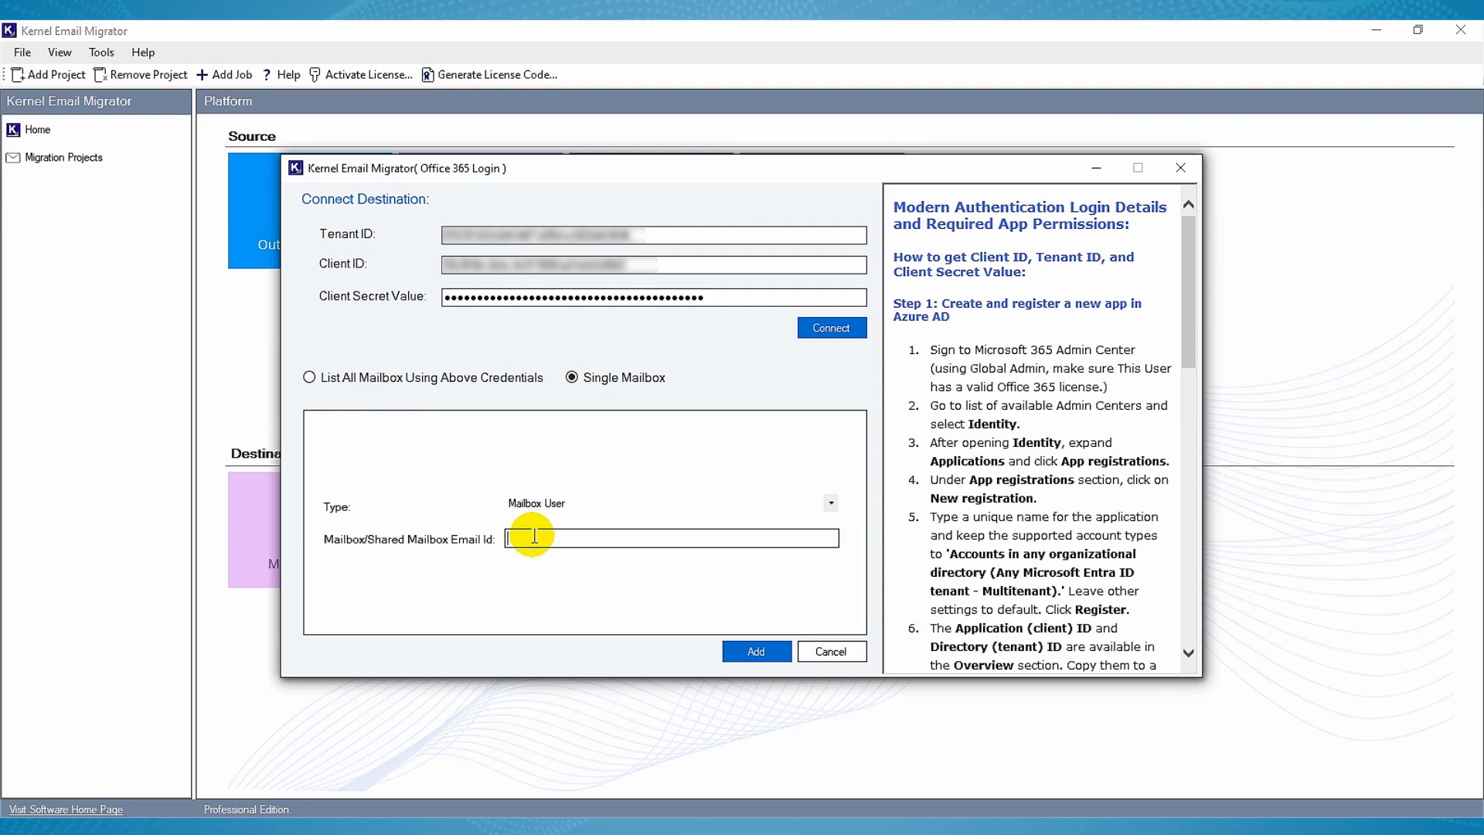
click(379, 387)
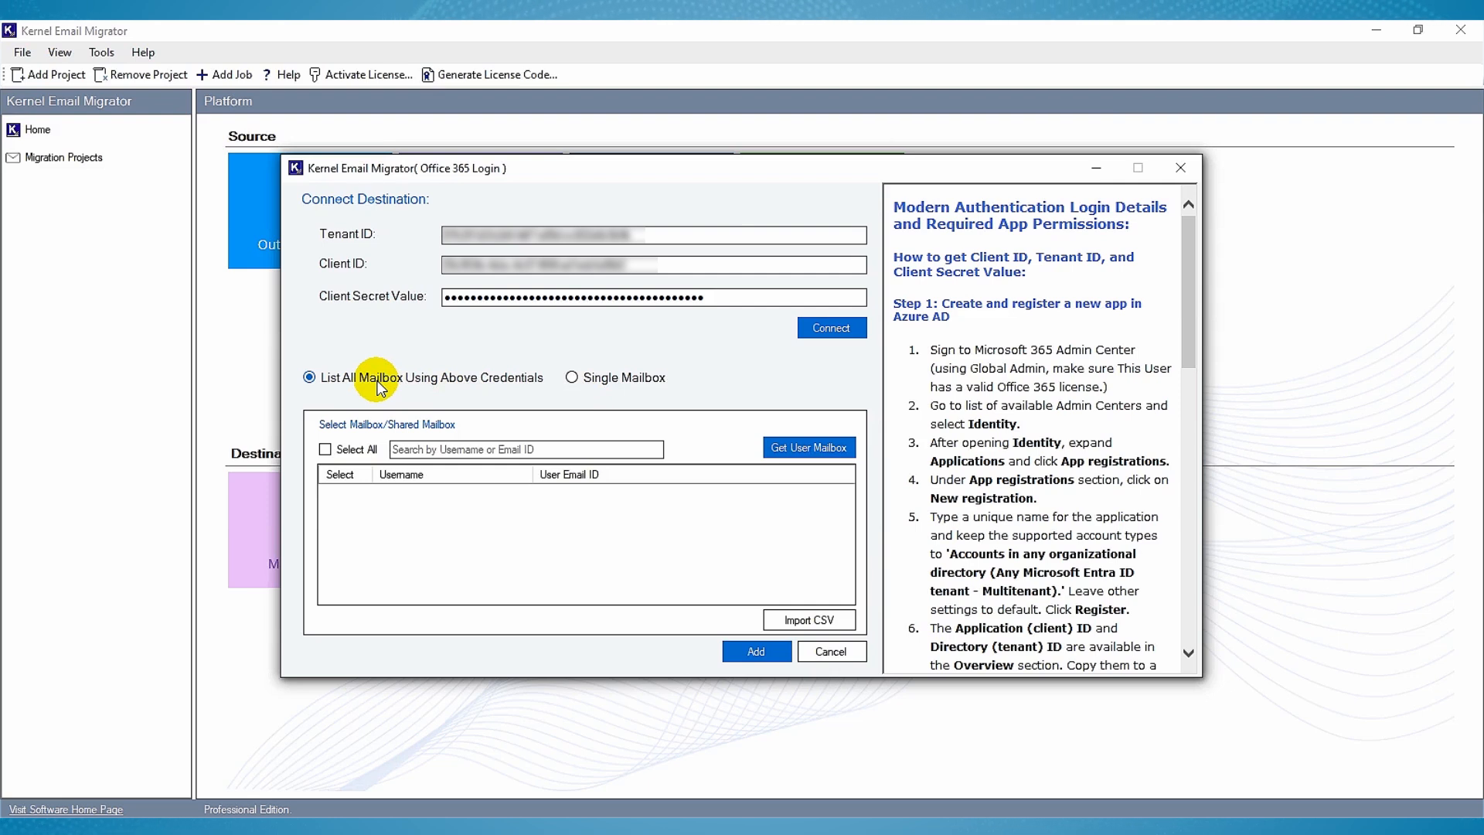
Load the list of user mailboxes, select only the first four and add them as destination mailboxes.
click(819, 450)
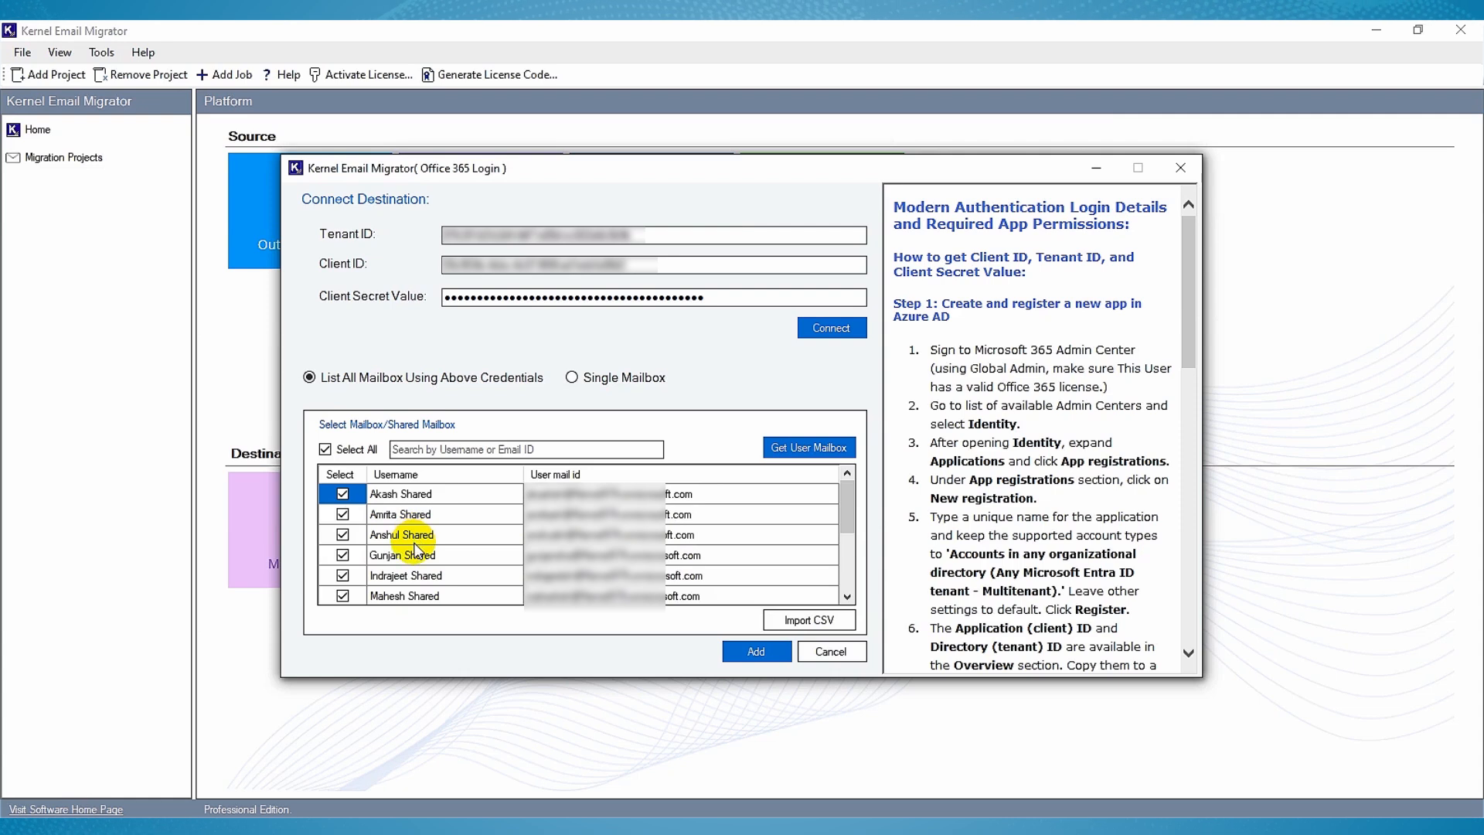
click(325, 449)
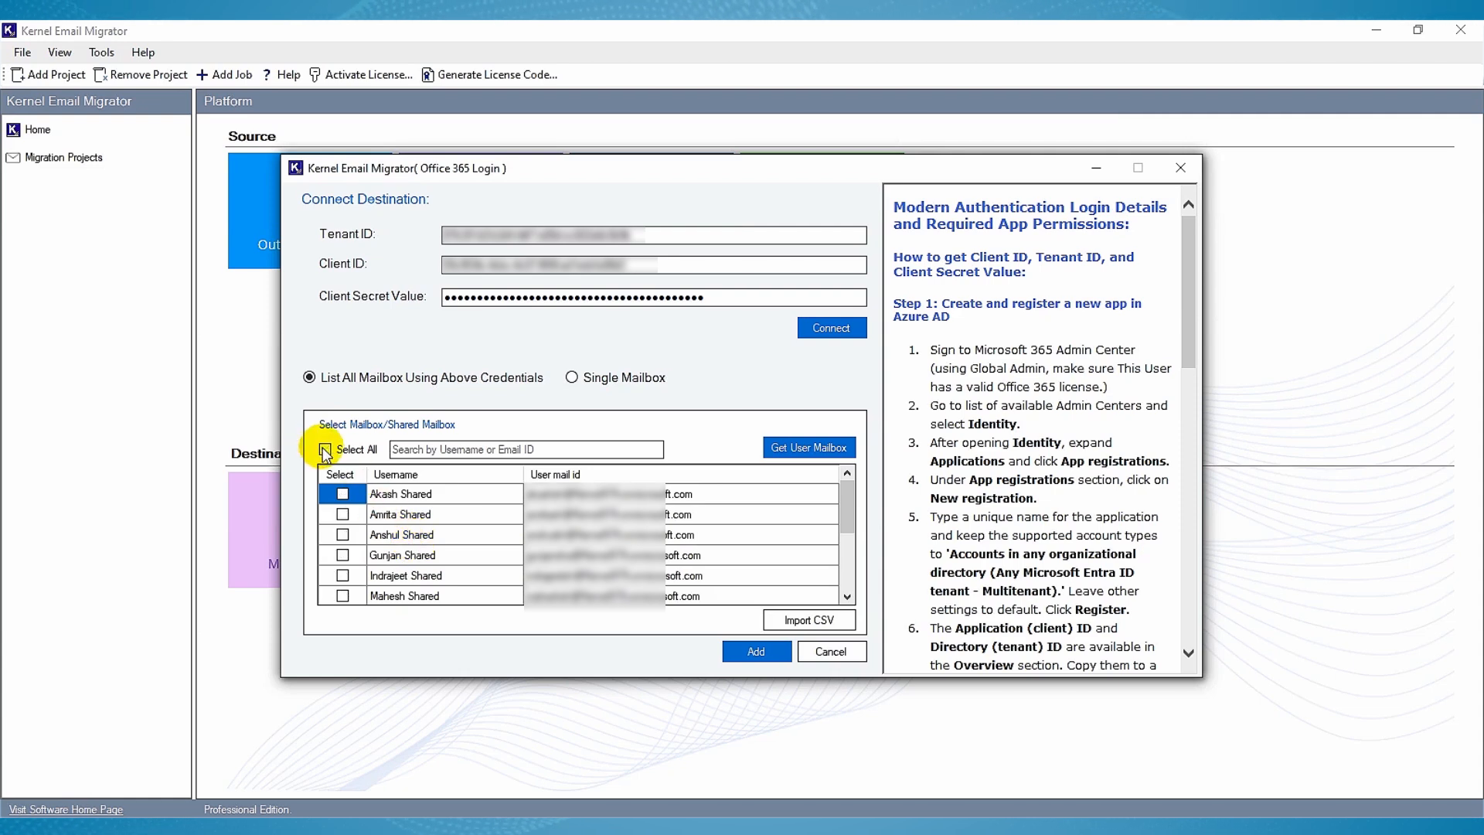
click(343, 493)
click(342, 514)
click(343, 534)
click(343, 546)
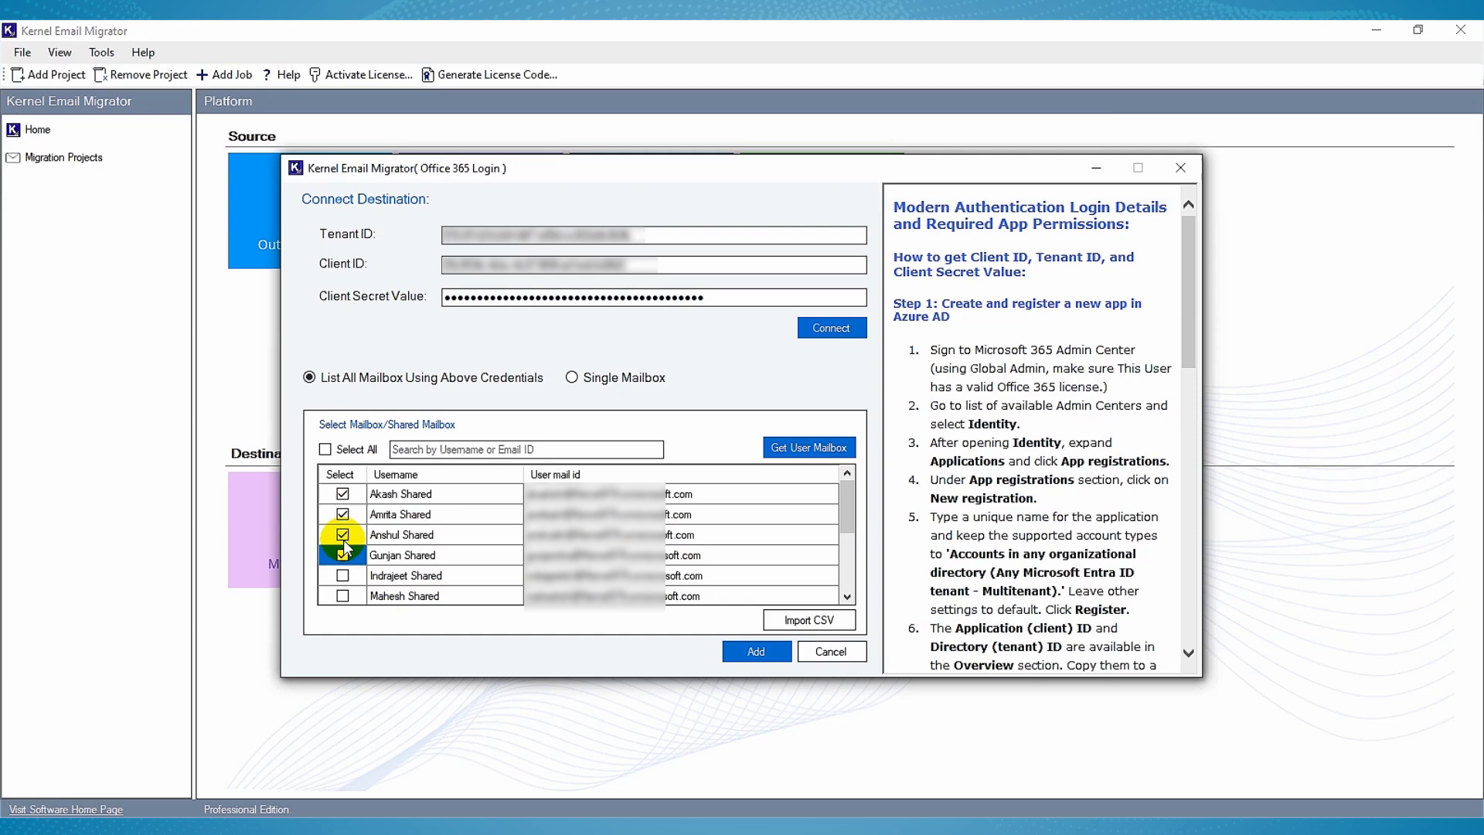
click(756, 651)
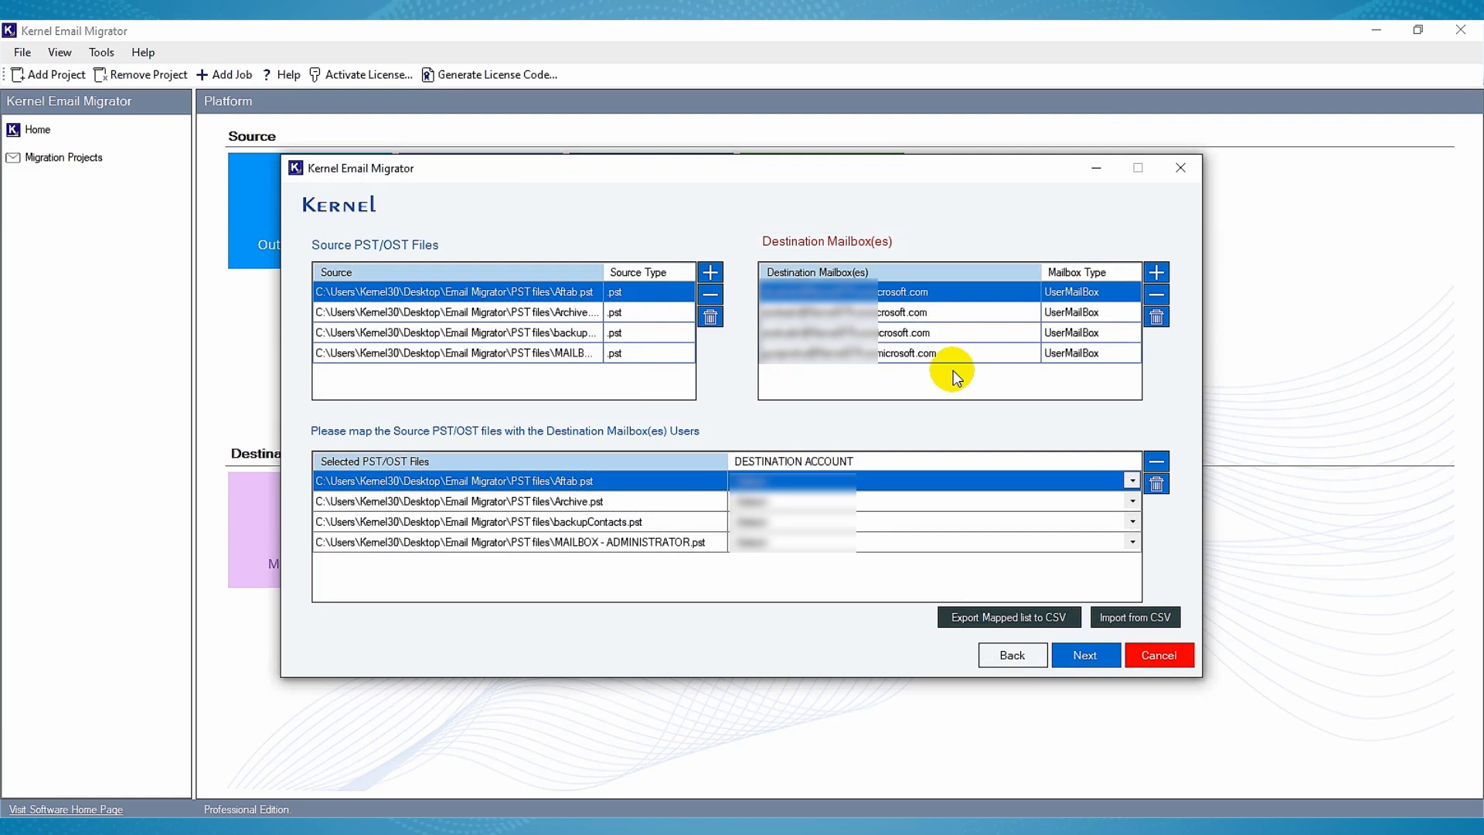
Map the first source PST file to the first destination mailbox and Archive.pst to the second one.
click(1103, 313)
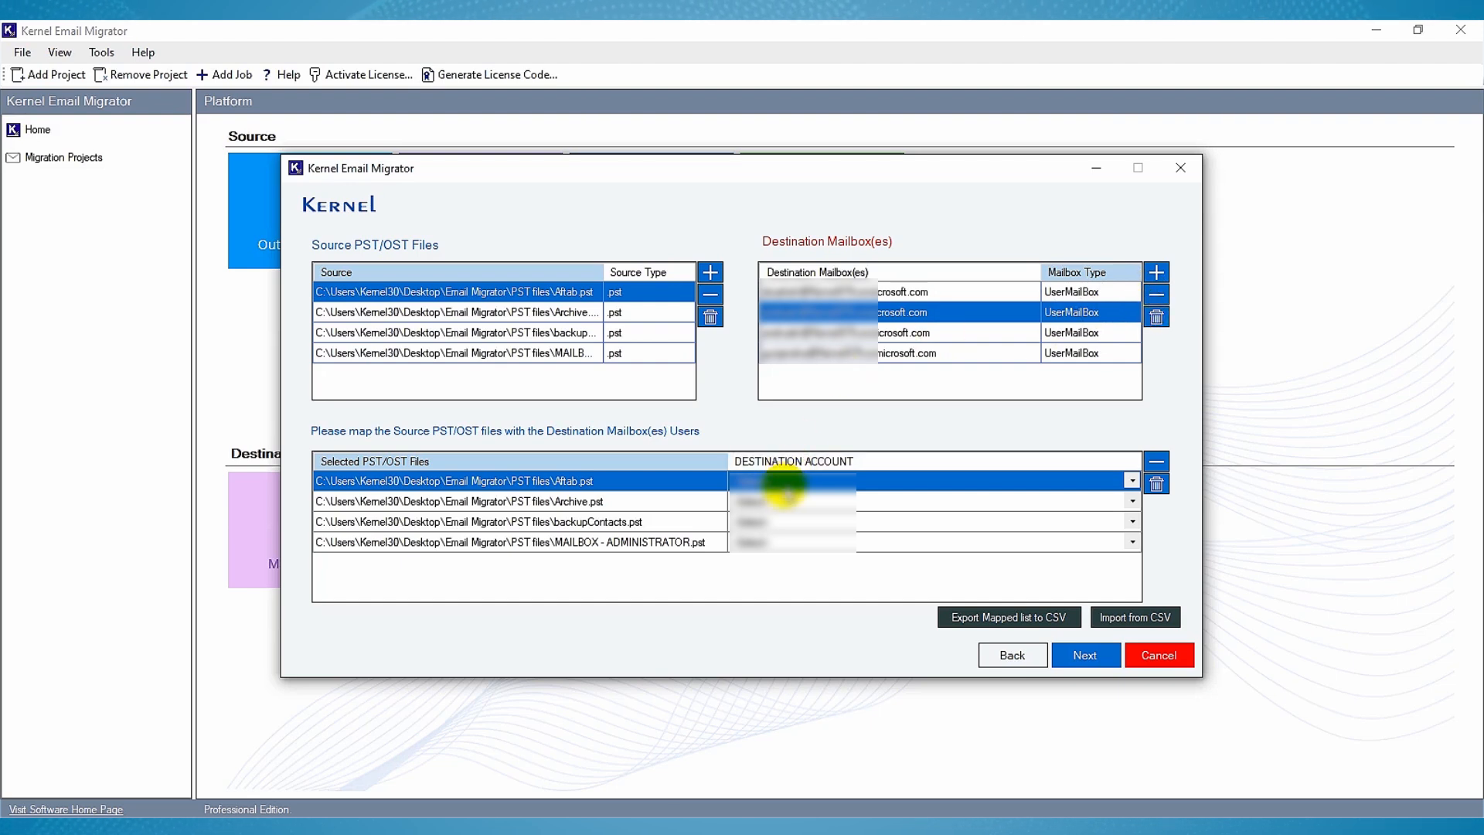
click(1132, 481)
click(1130, 481)
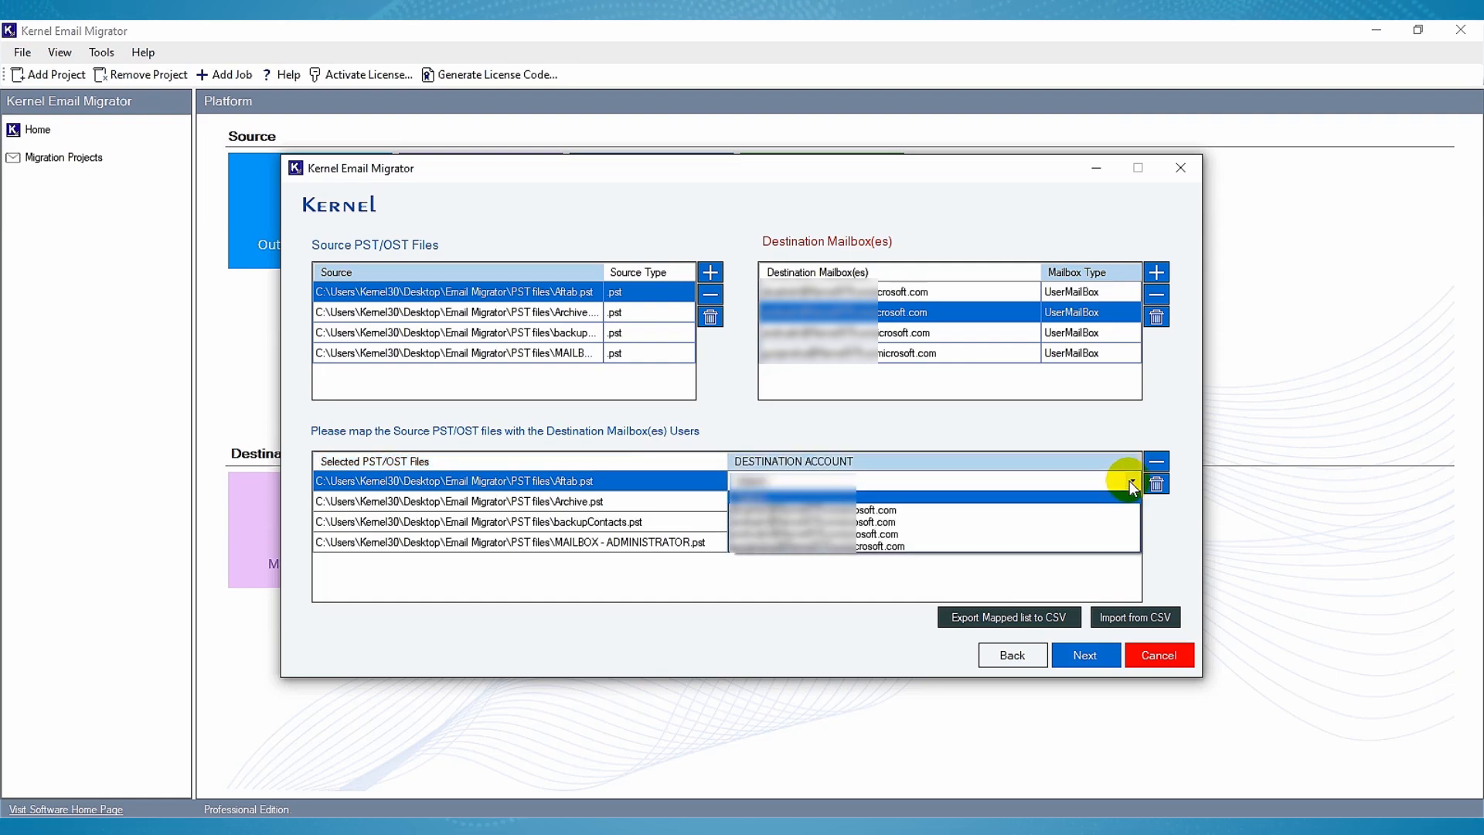
click(1076, 504)
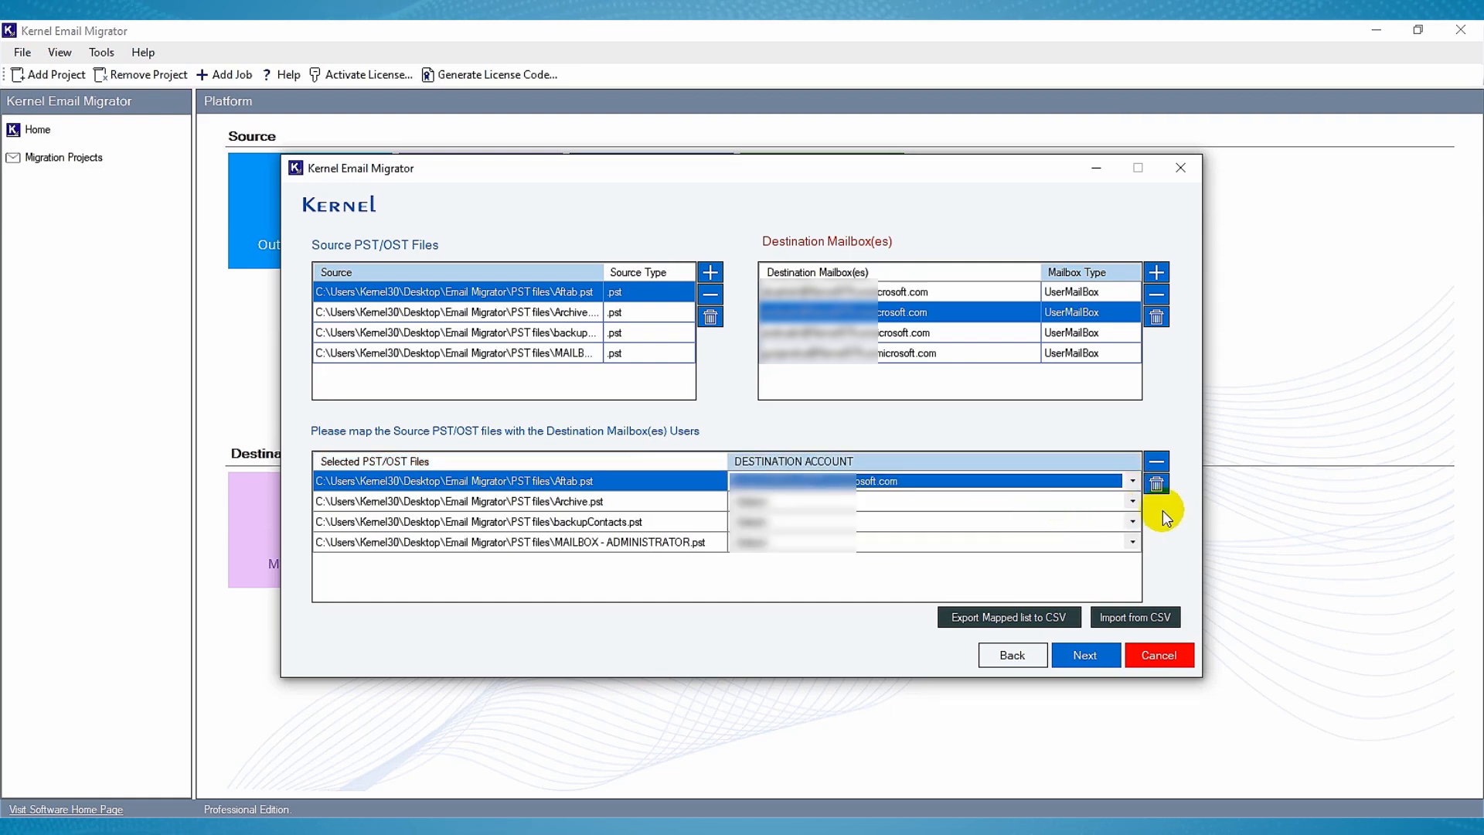
click(1133, 502)
click(1133, 502)
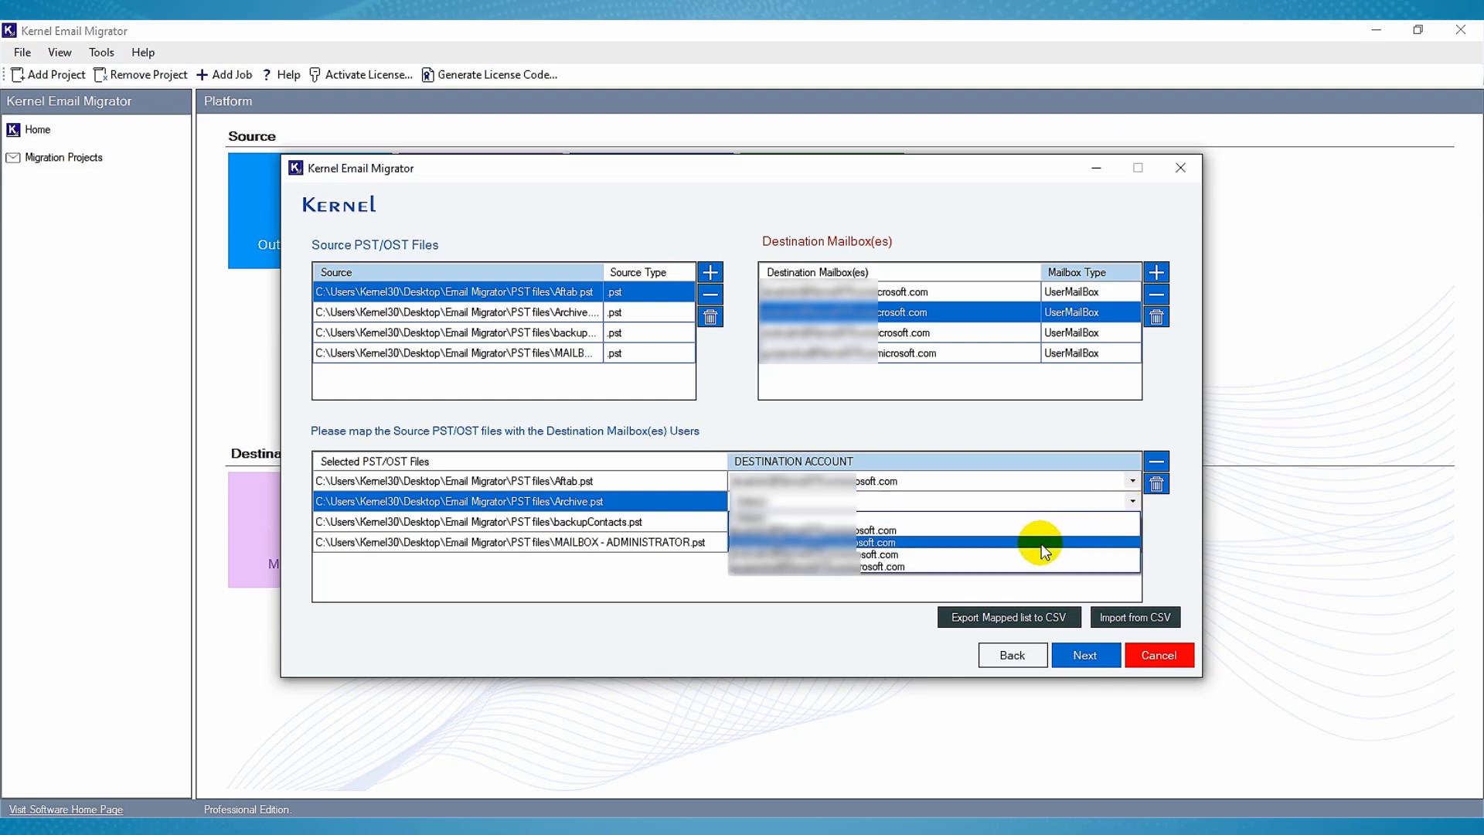
click(1041, 542)
Map backupContacts.pst to the third destination mailbox and MAILBOX - ADMINISTRATOR.pst to the fourth one.
click(1133, 522)
click(1133, 522)
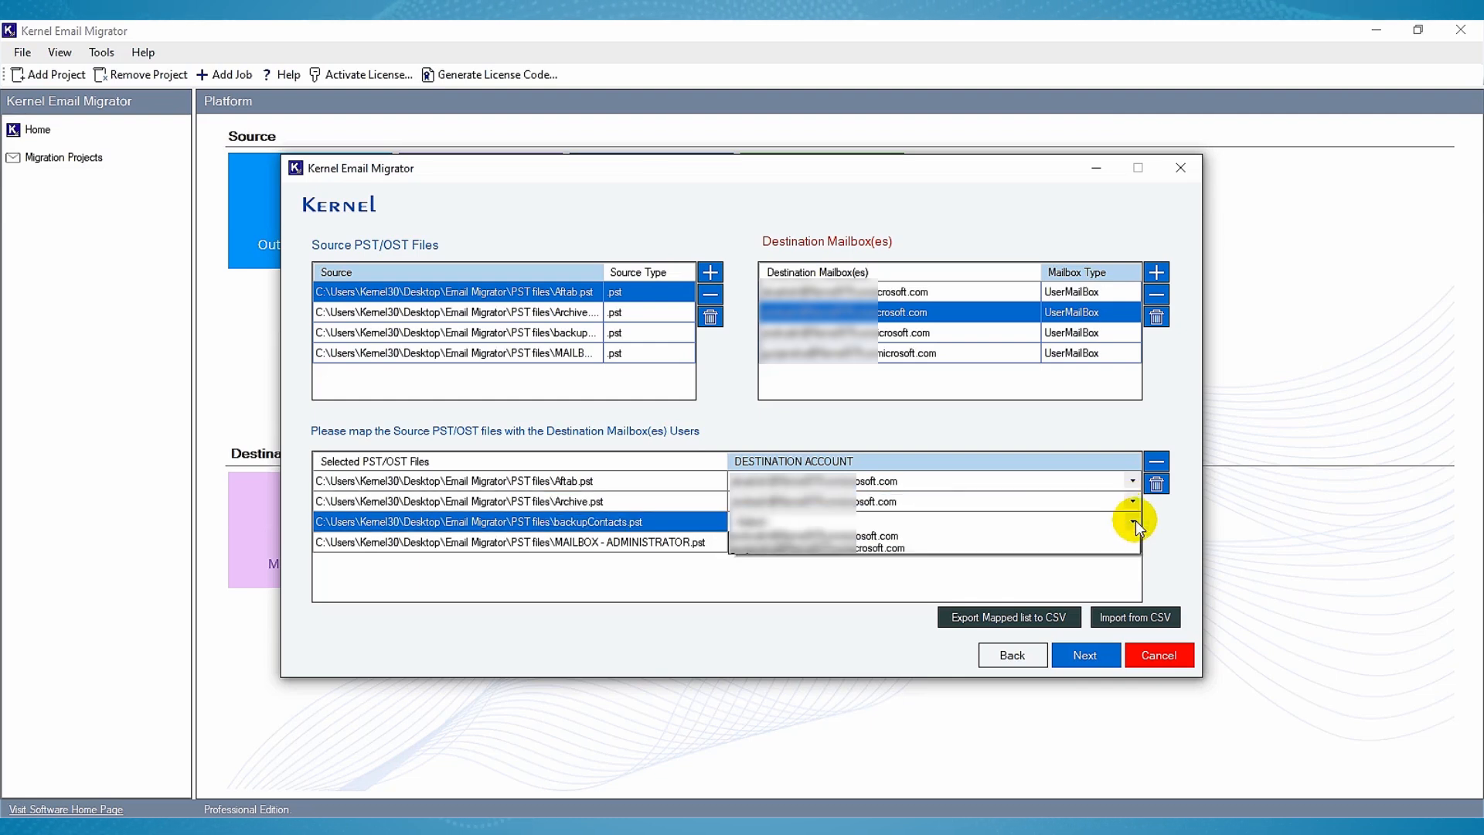
click(976, 571)
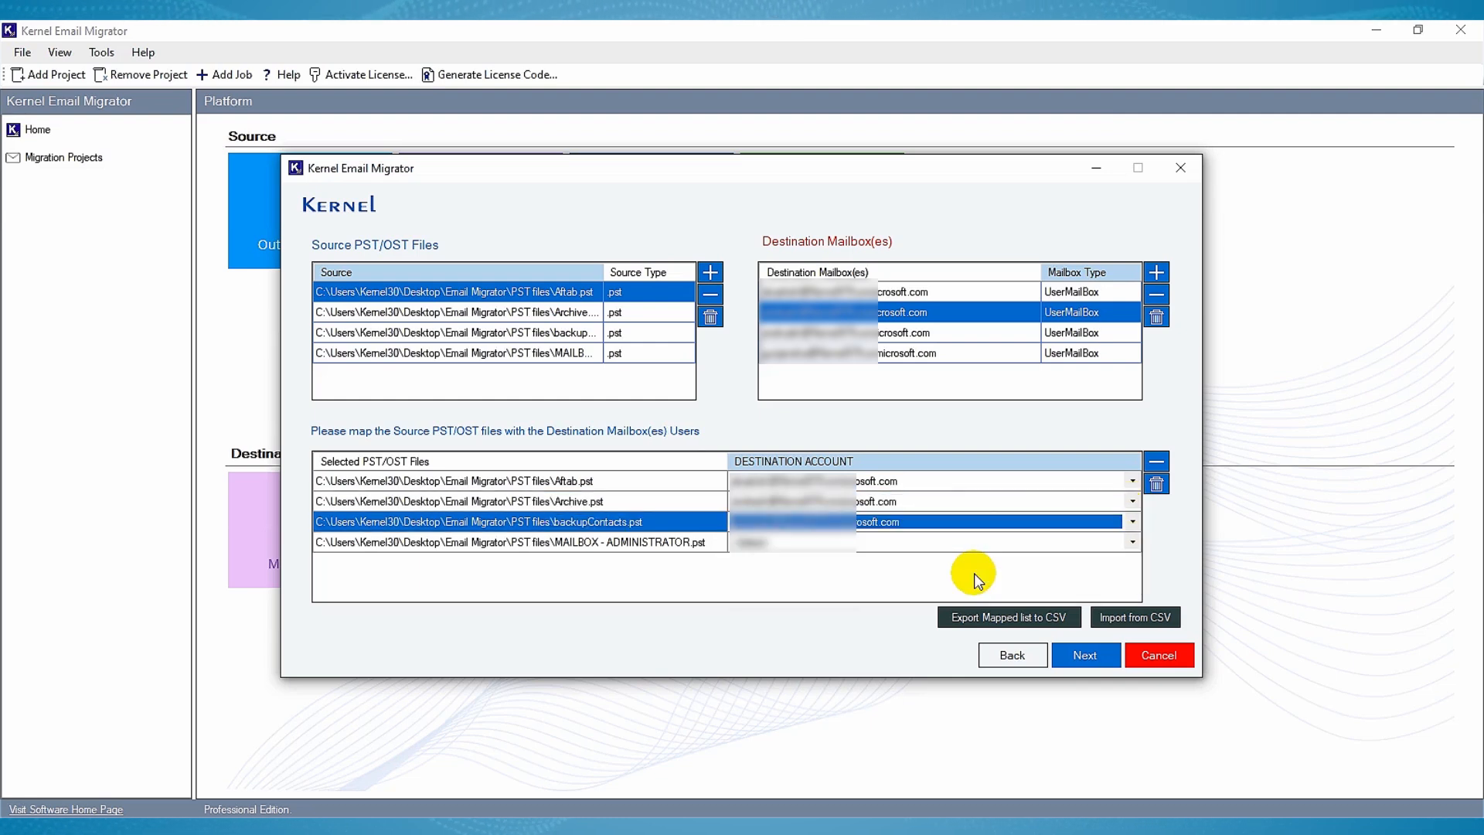
click(1130, 544)
click(1131, 544)
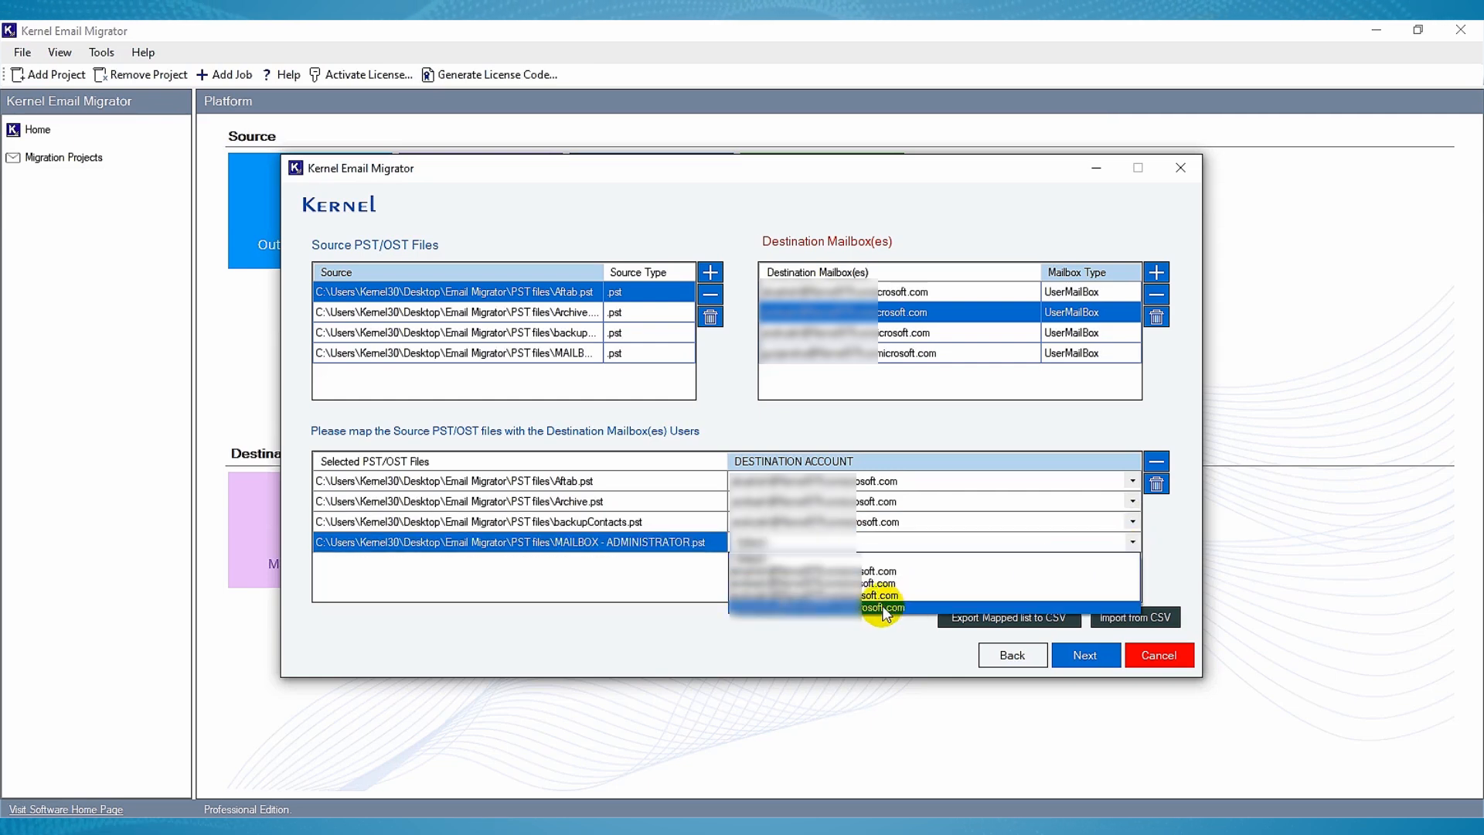
click(881, 597)
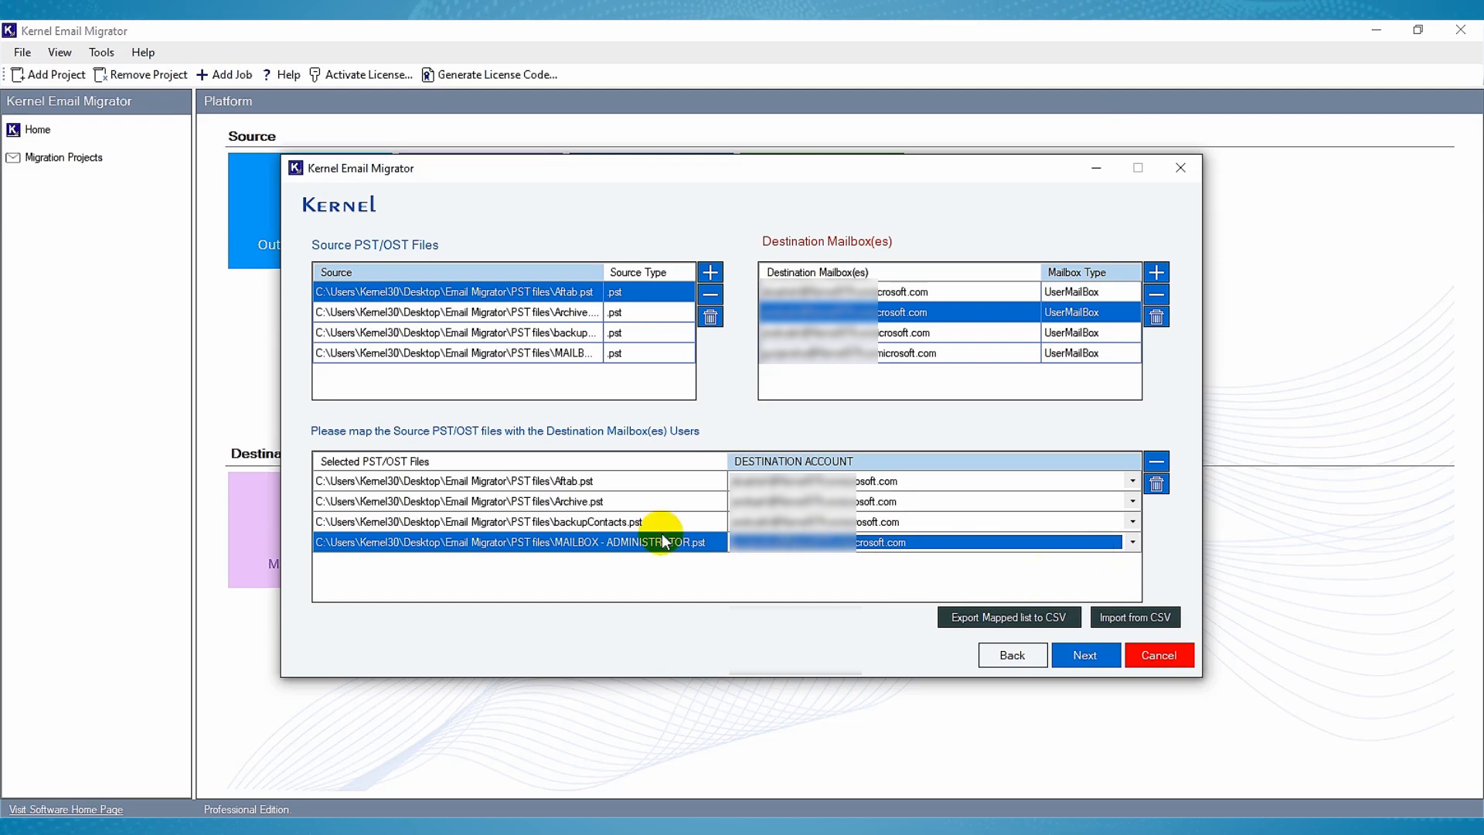
click(1136, 619)
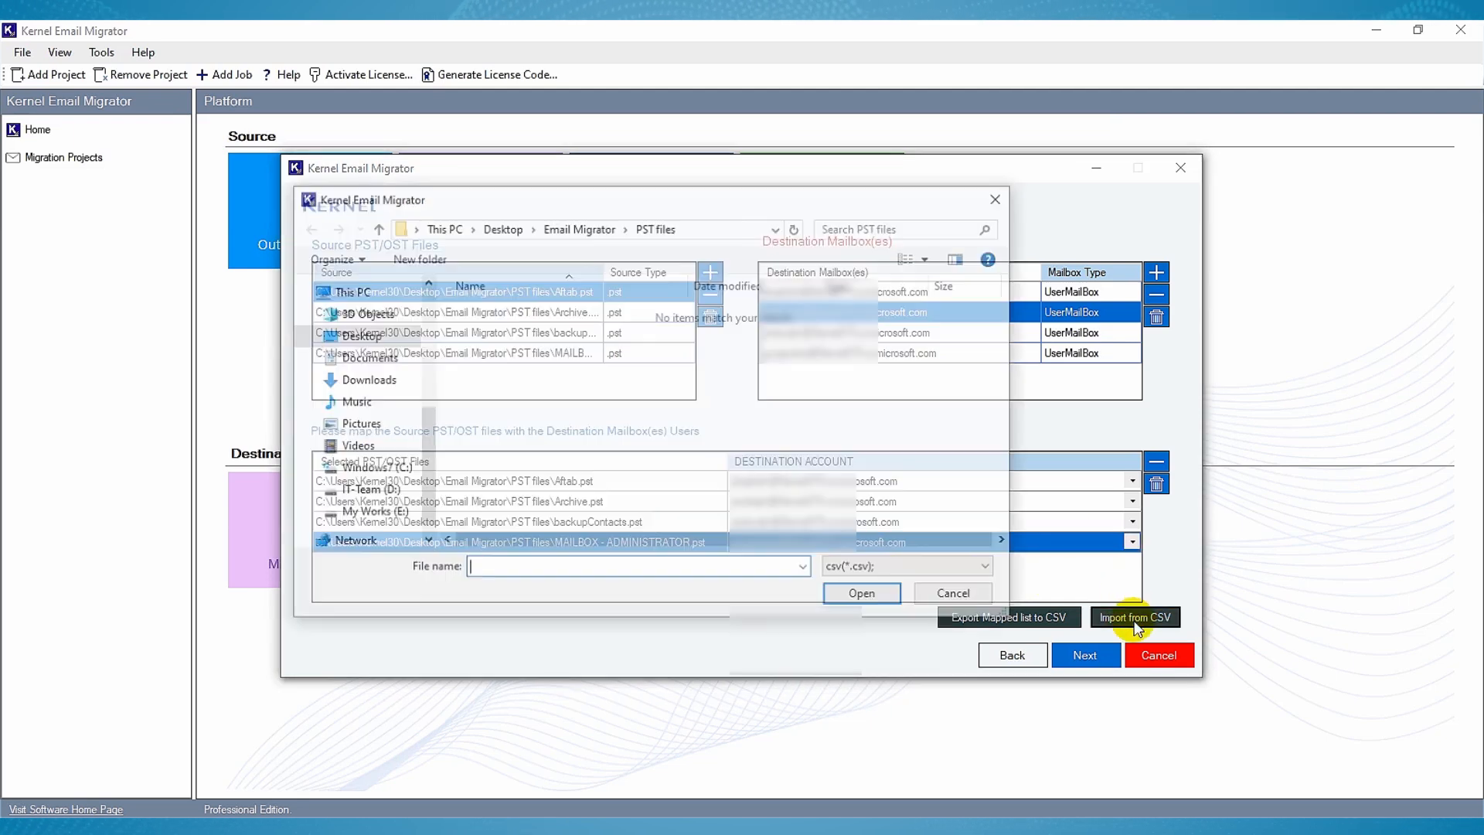
click(582, 229)
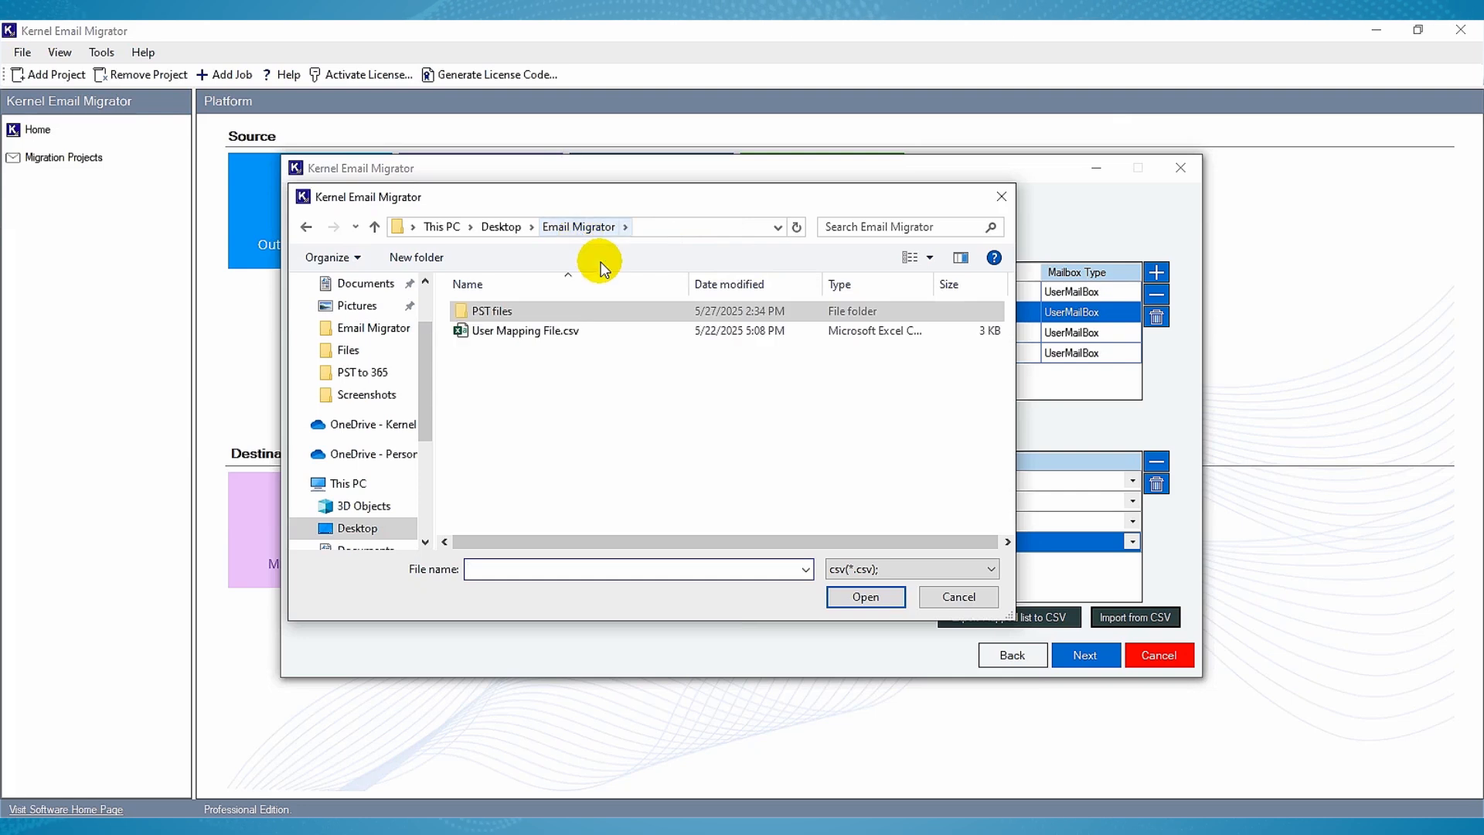
click(588, 331)
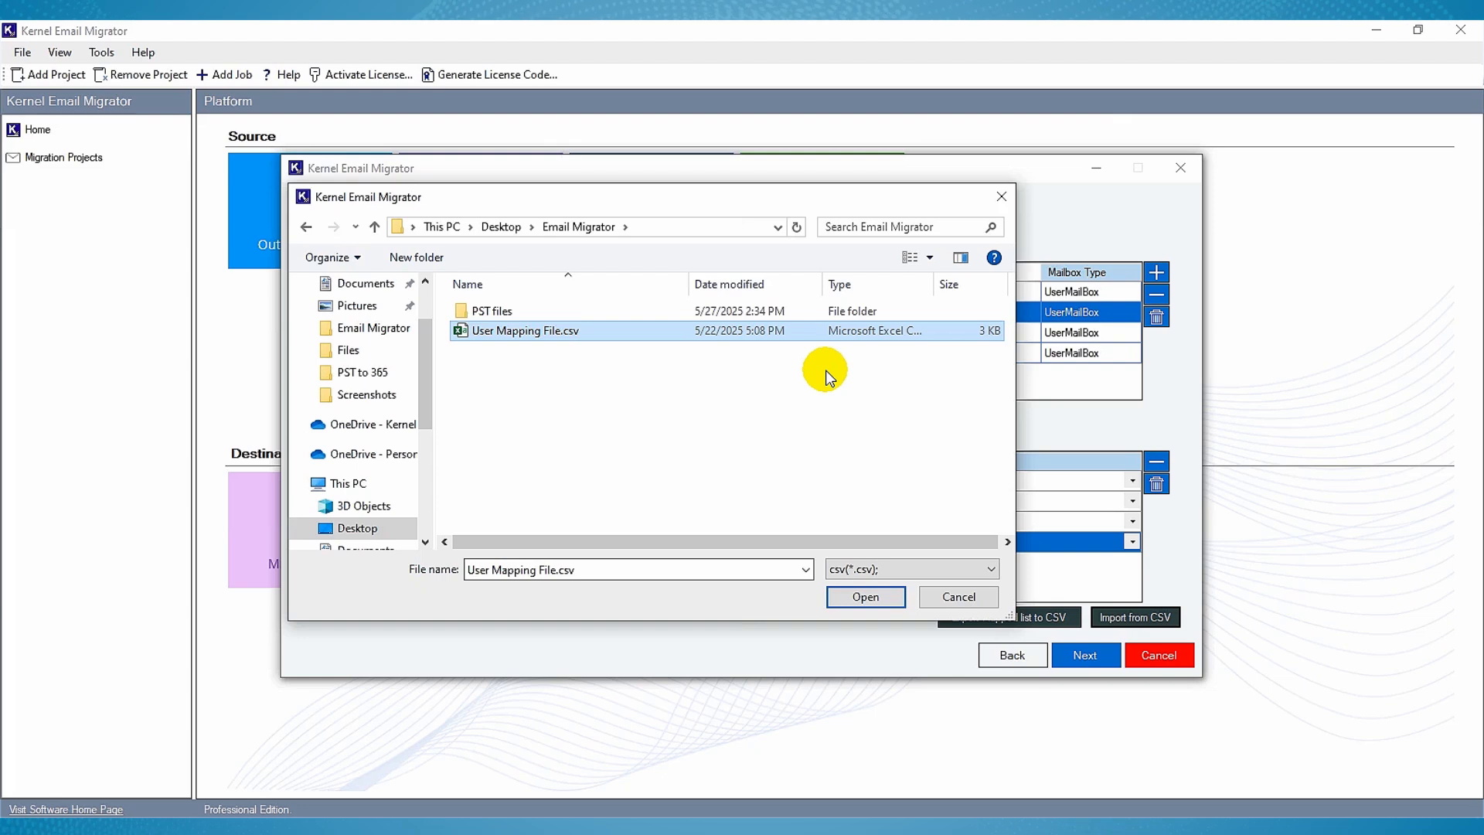
click(1000, 196)
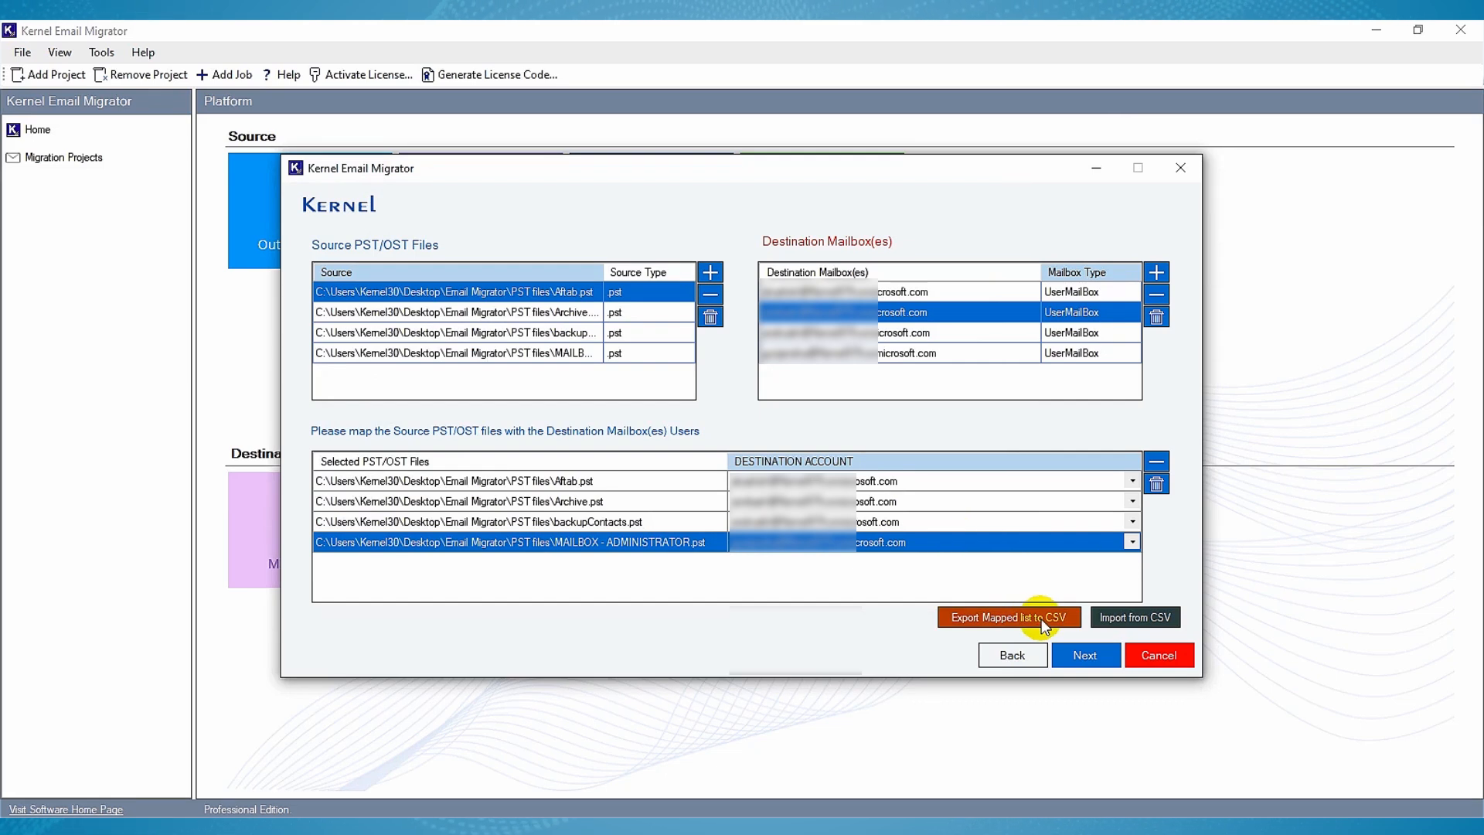
Accept the file mapping with Mailbox as the migration type for every pair, and review the PST folders selected for migration.
click(1075, 656)
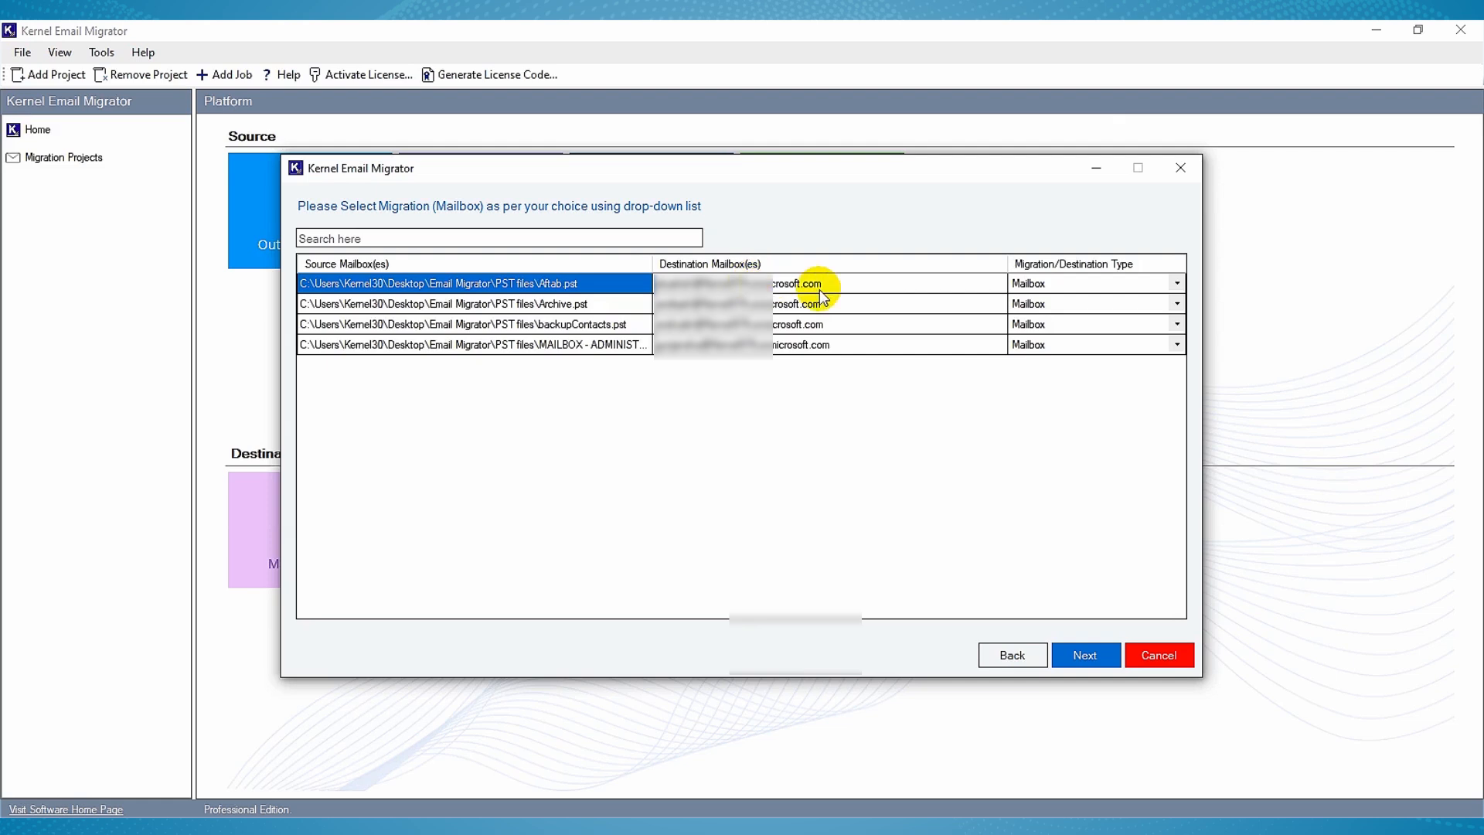
click(1103, 663)
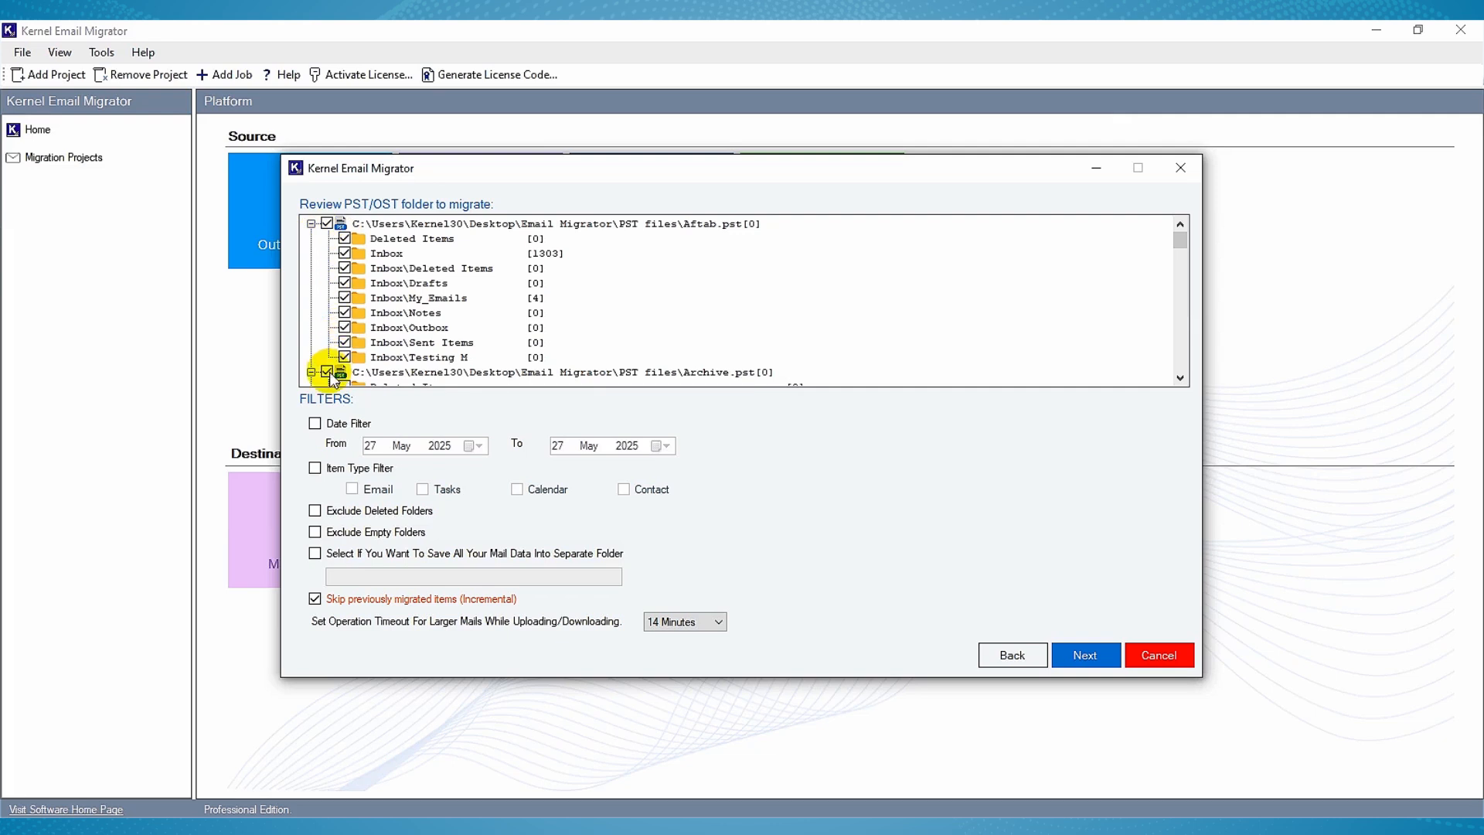
scroll(497, 332, down, 1)
scroll(490, 330, up, 1)
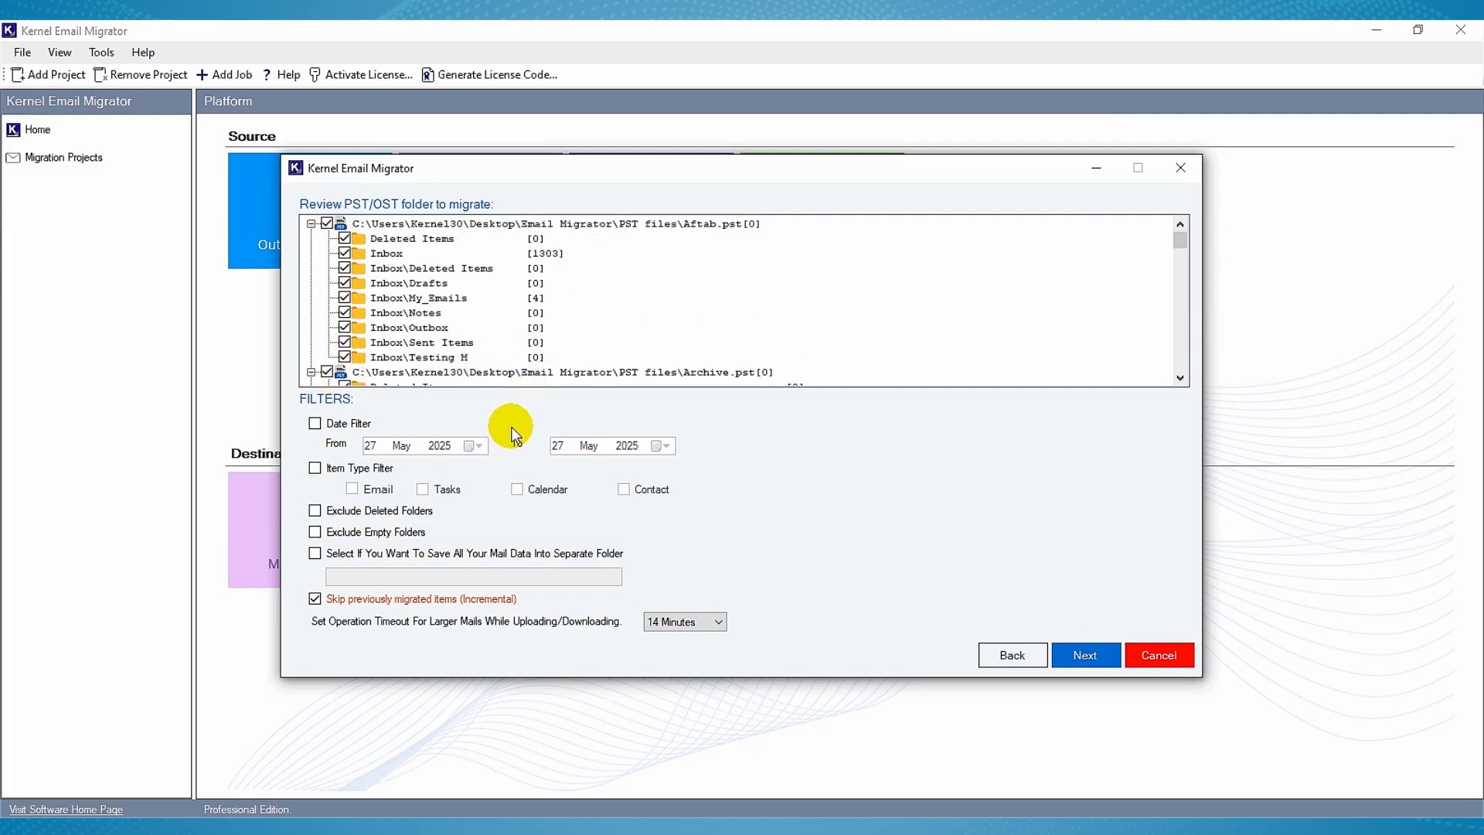
Enable the date filter and set its start date to 06 June 2023.
click(315, 423)
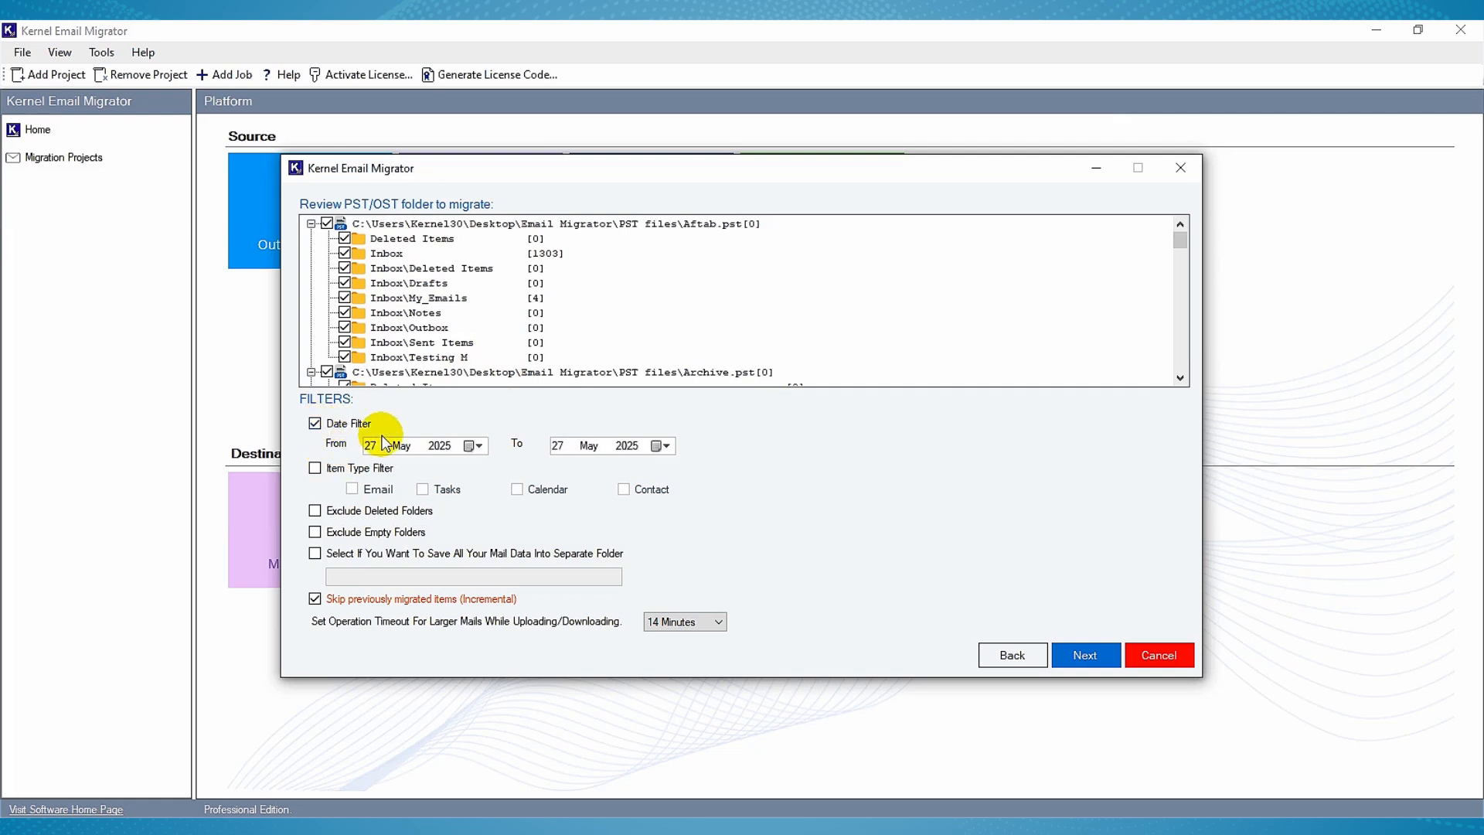
click(470, 447)
click(468, 471)
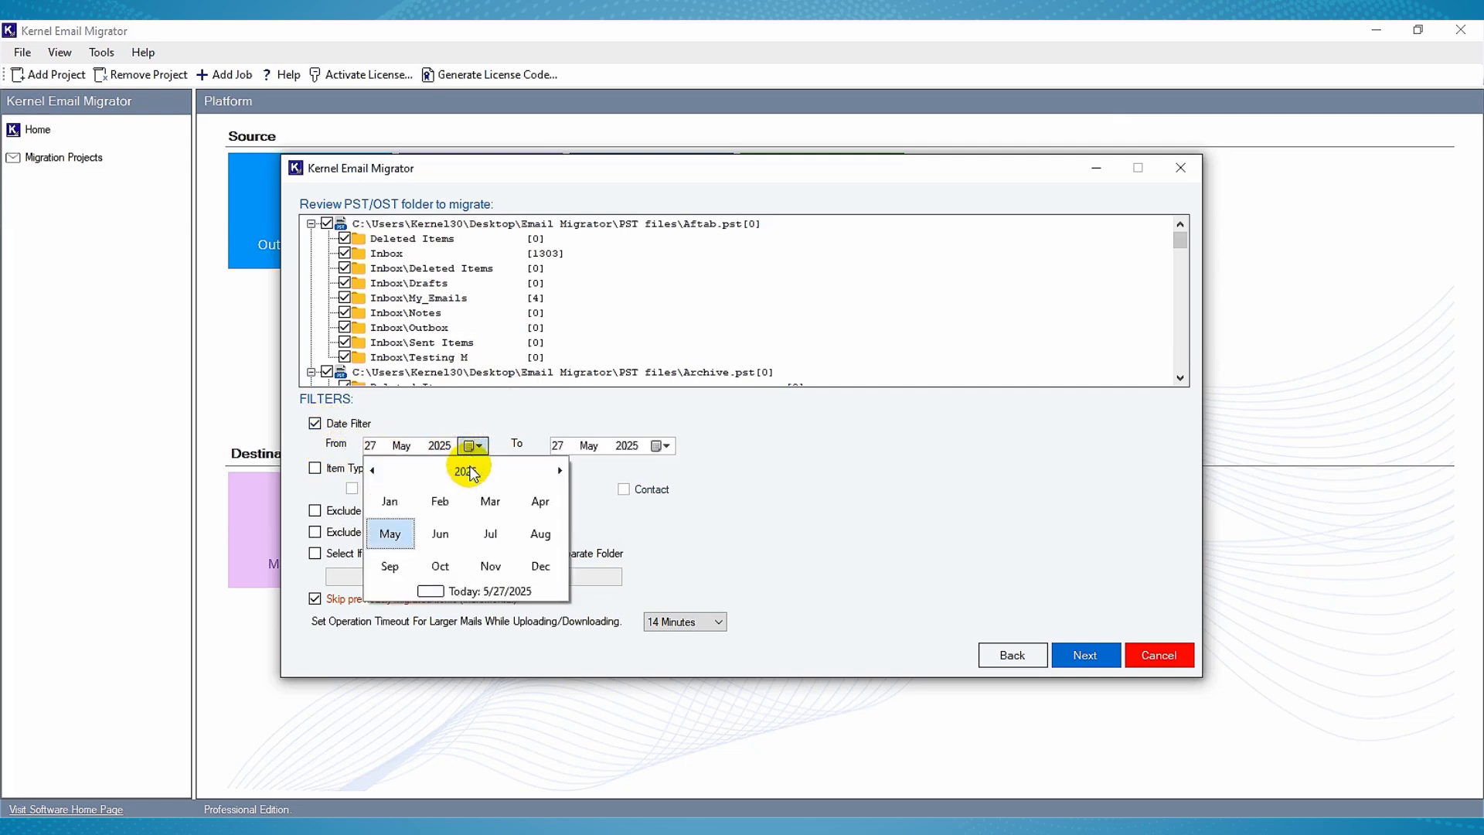
click(471, 472)
click(394, 535)
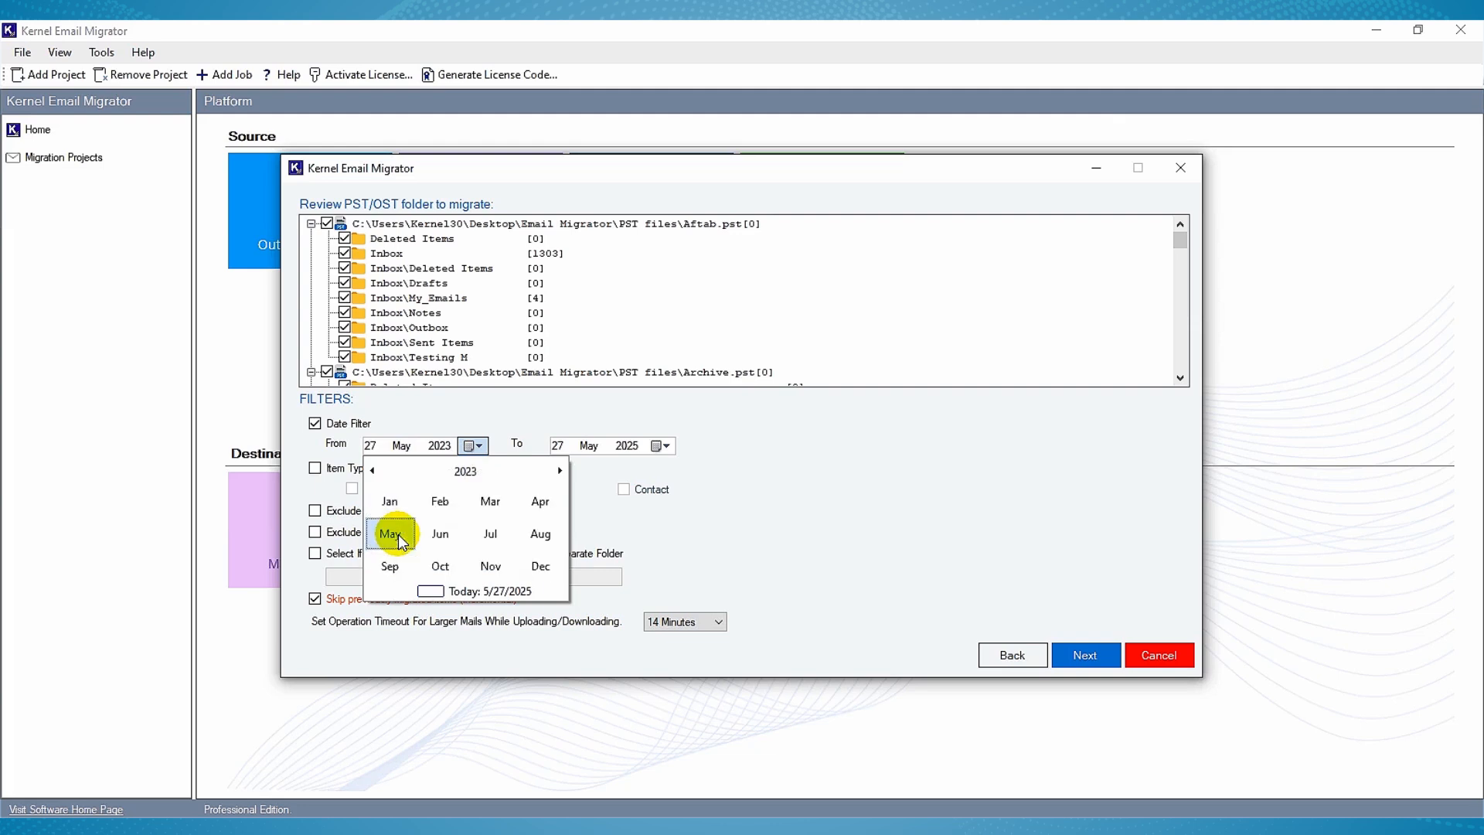
click(440, 533)
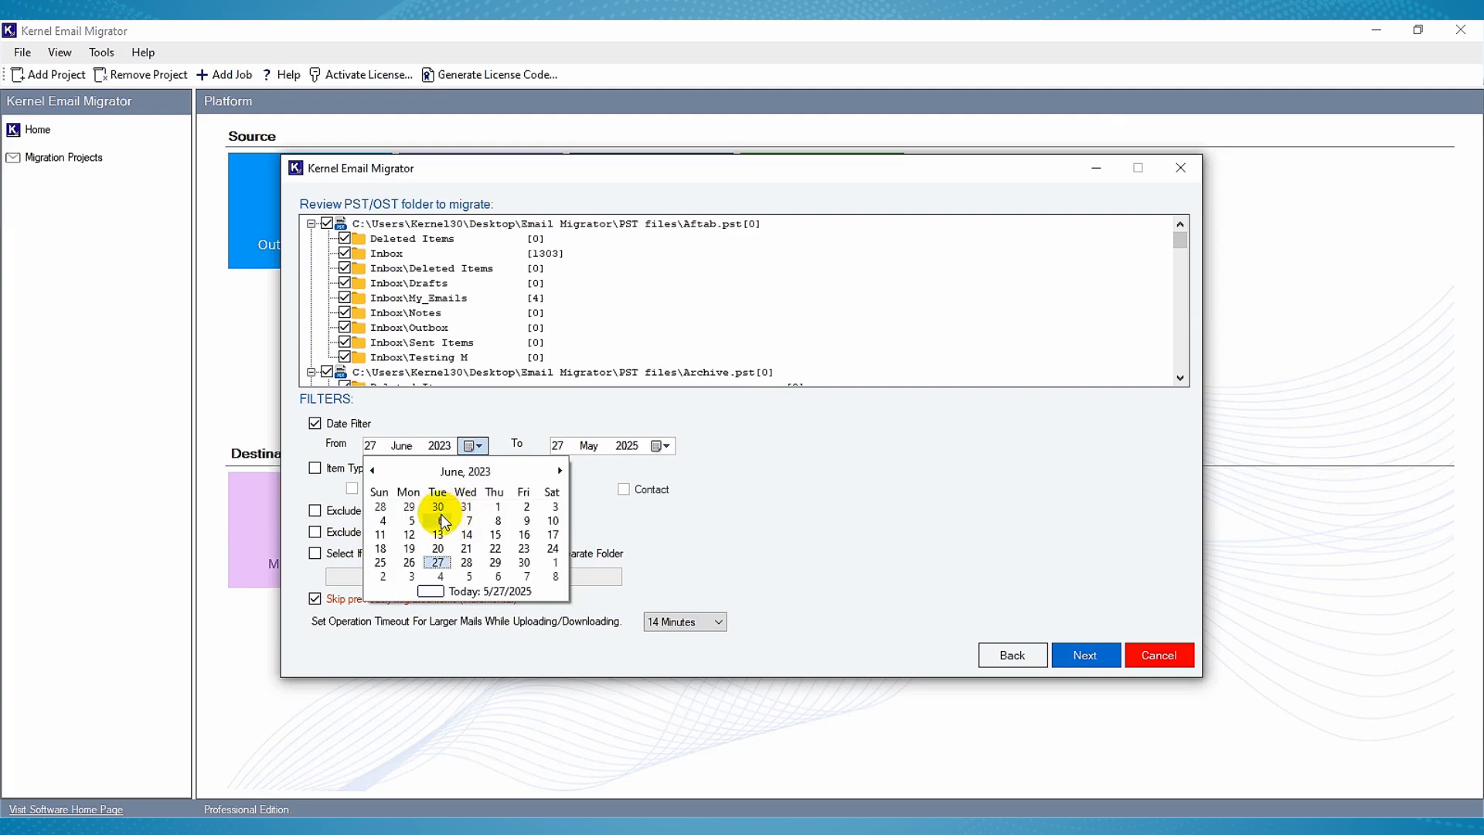
click(443, 520)
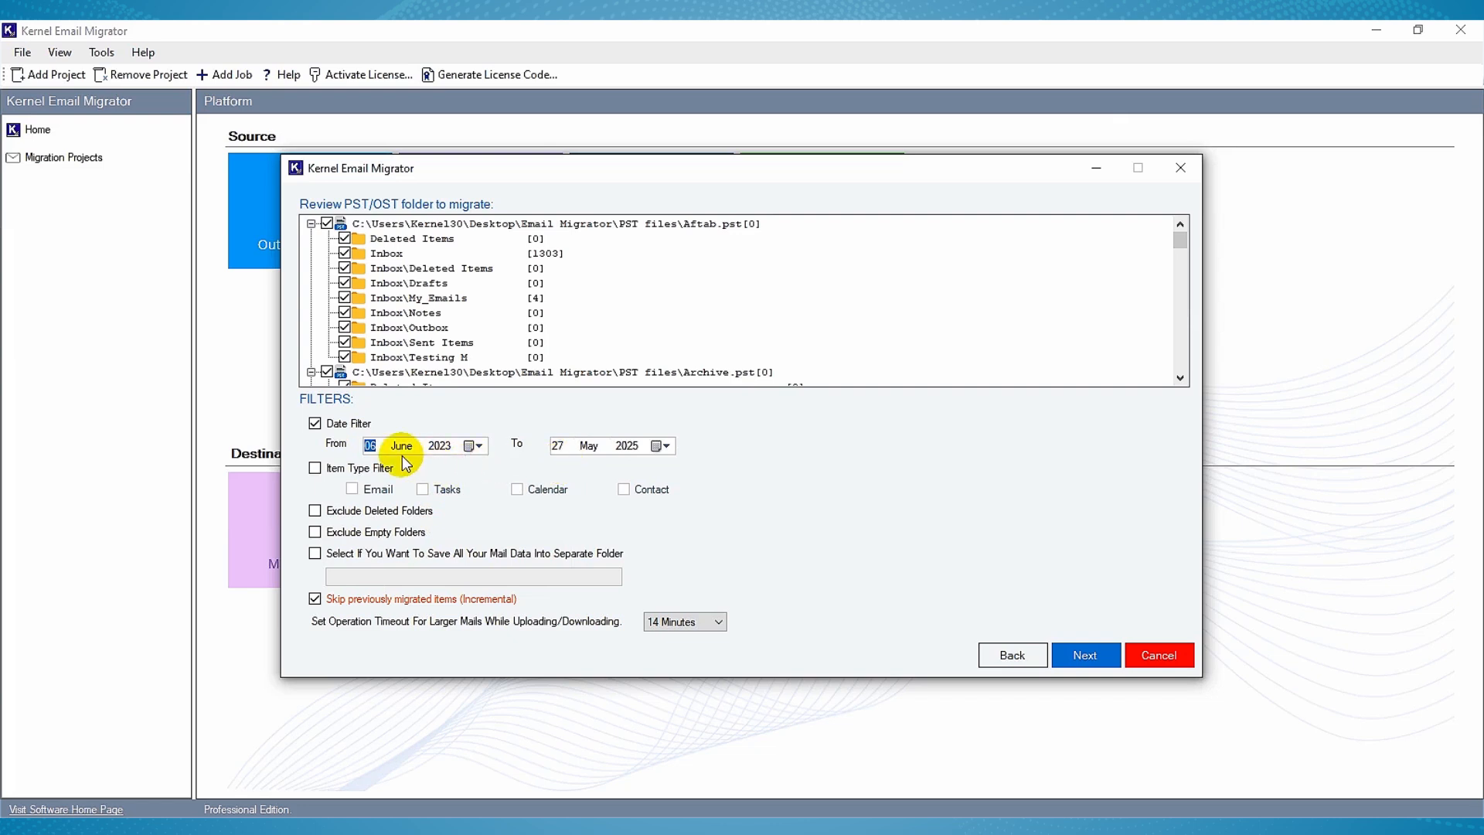
Limit the migrated item types to Email, and exclude both deleted folders and empty folders.
click(315, 469)
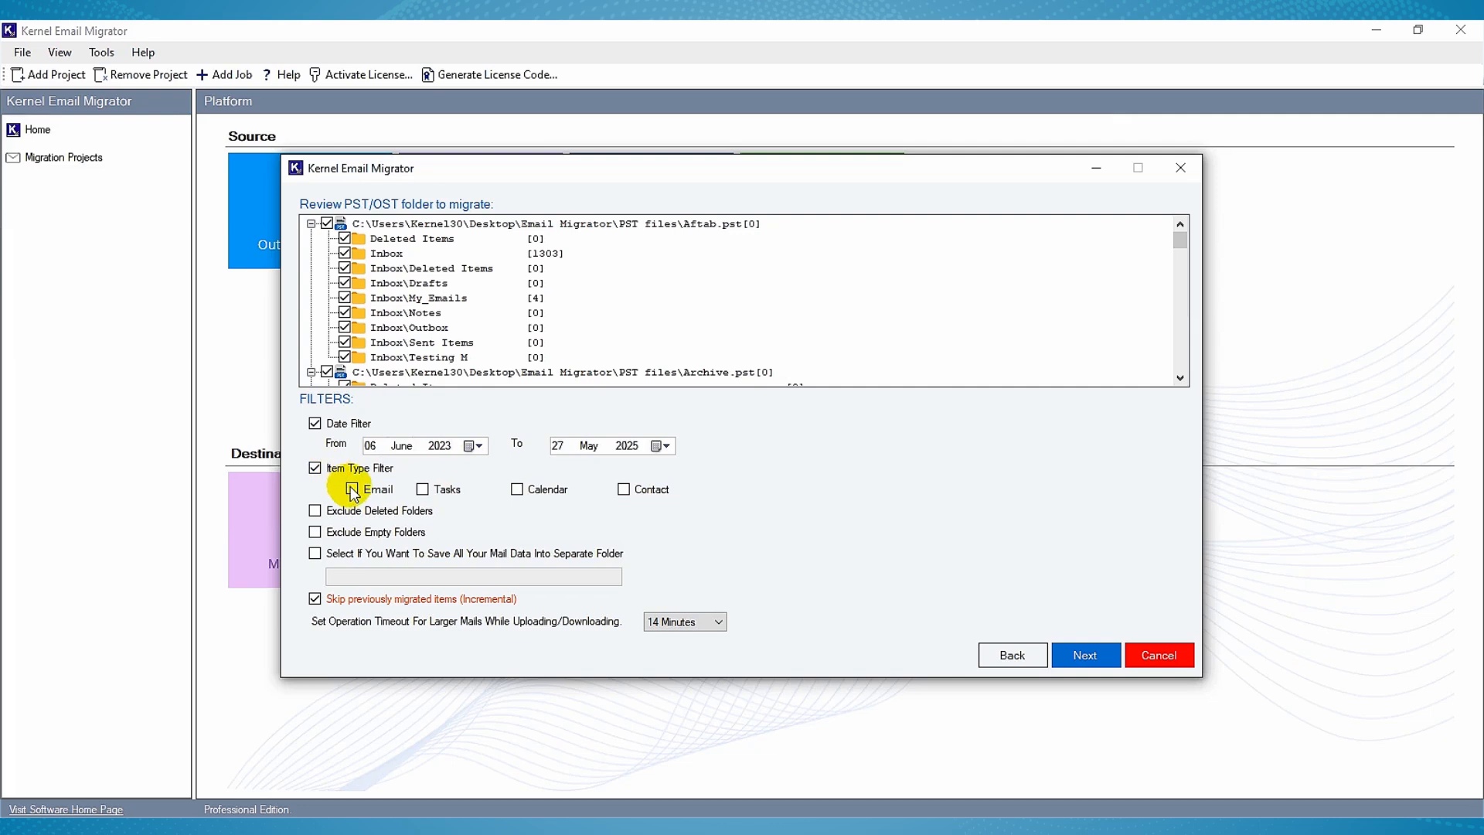
click(354, 492)
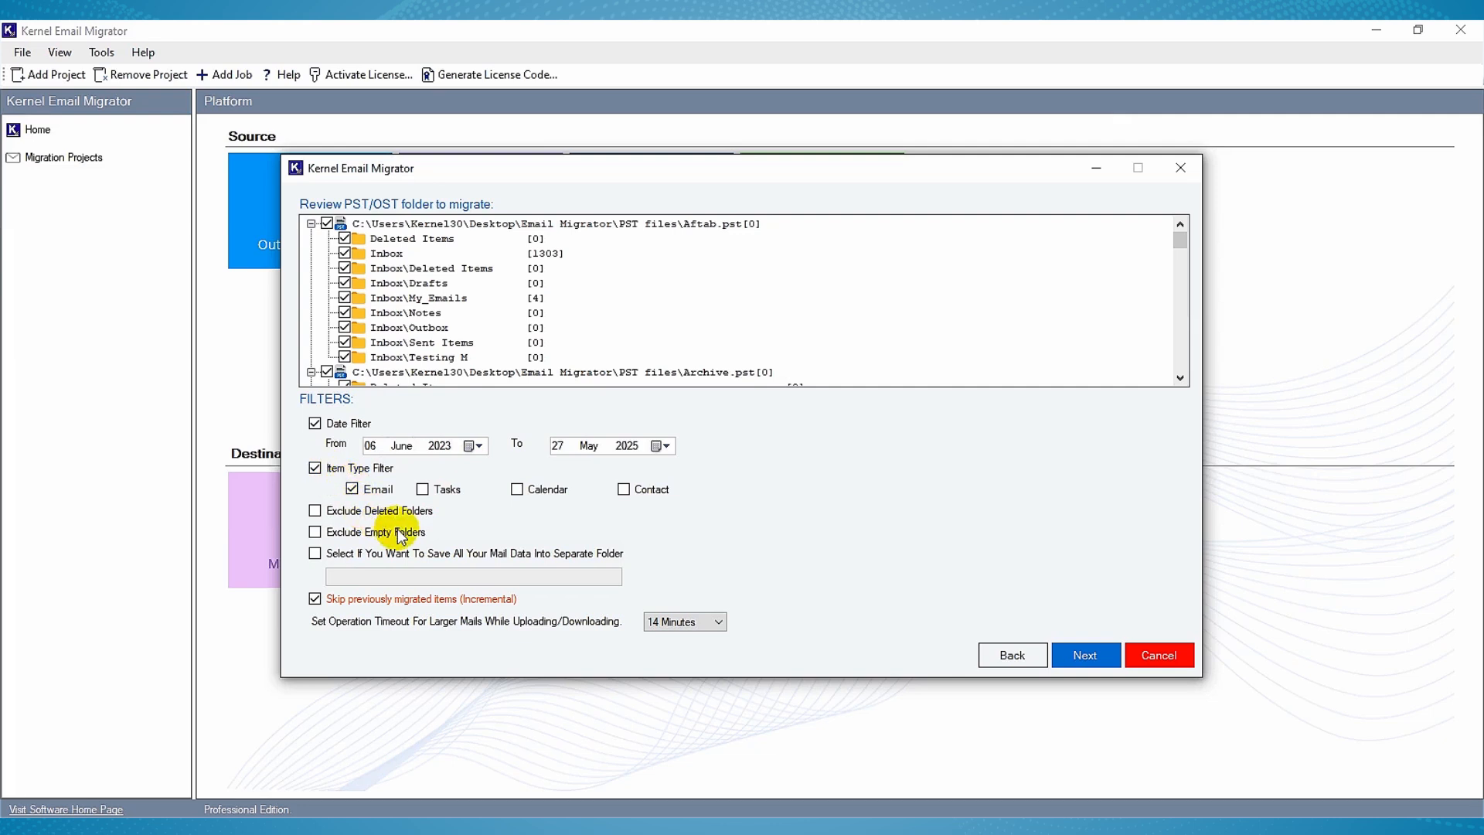
click(315, 531)
click(315, 511)
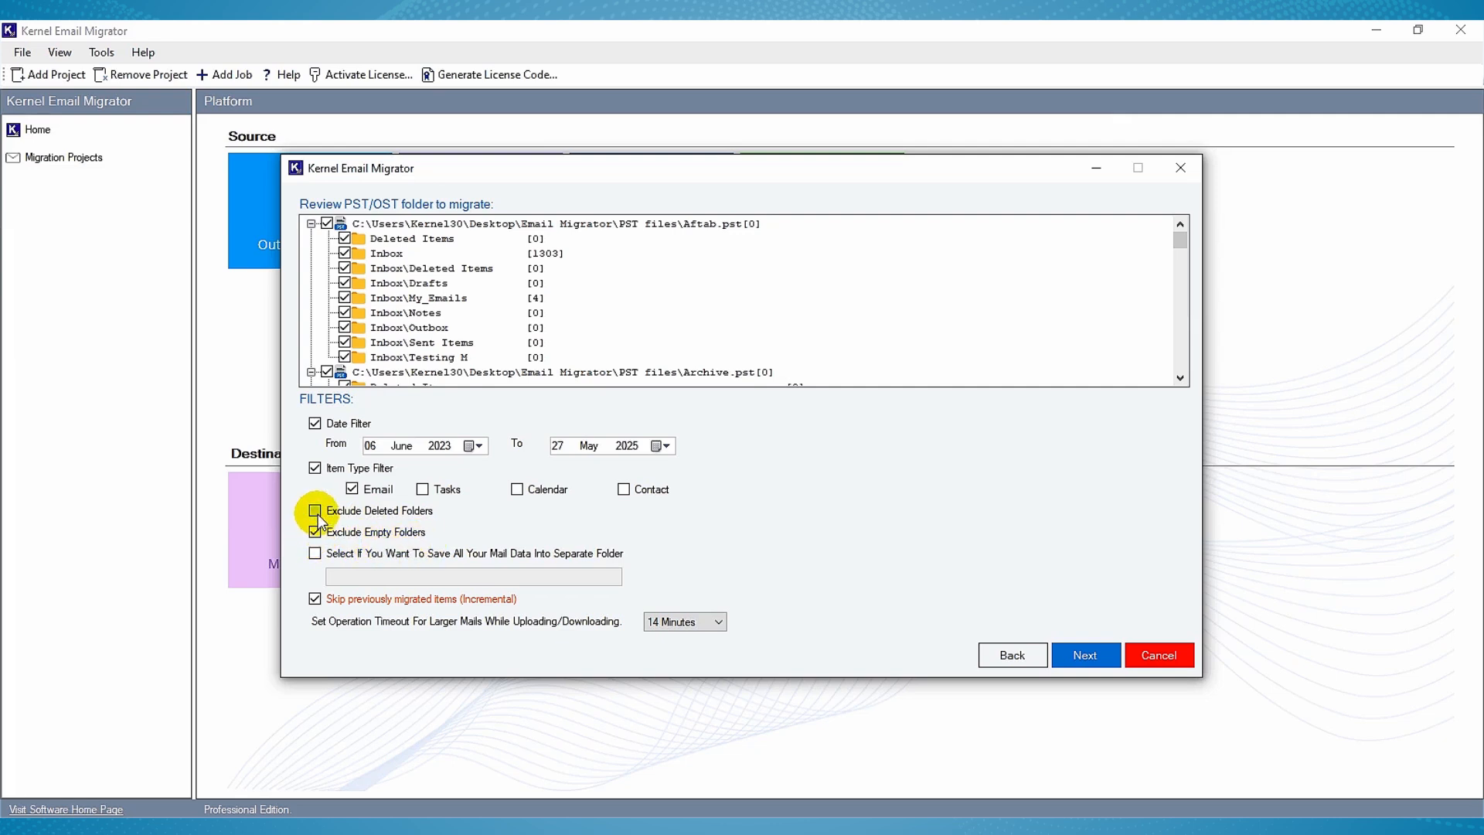
Enable saving all mail data into a separate folder named "Imported PST File", and turn that option off again.
click(316, 555)
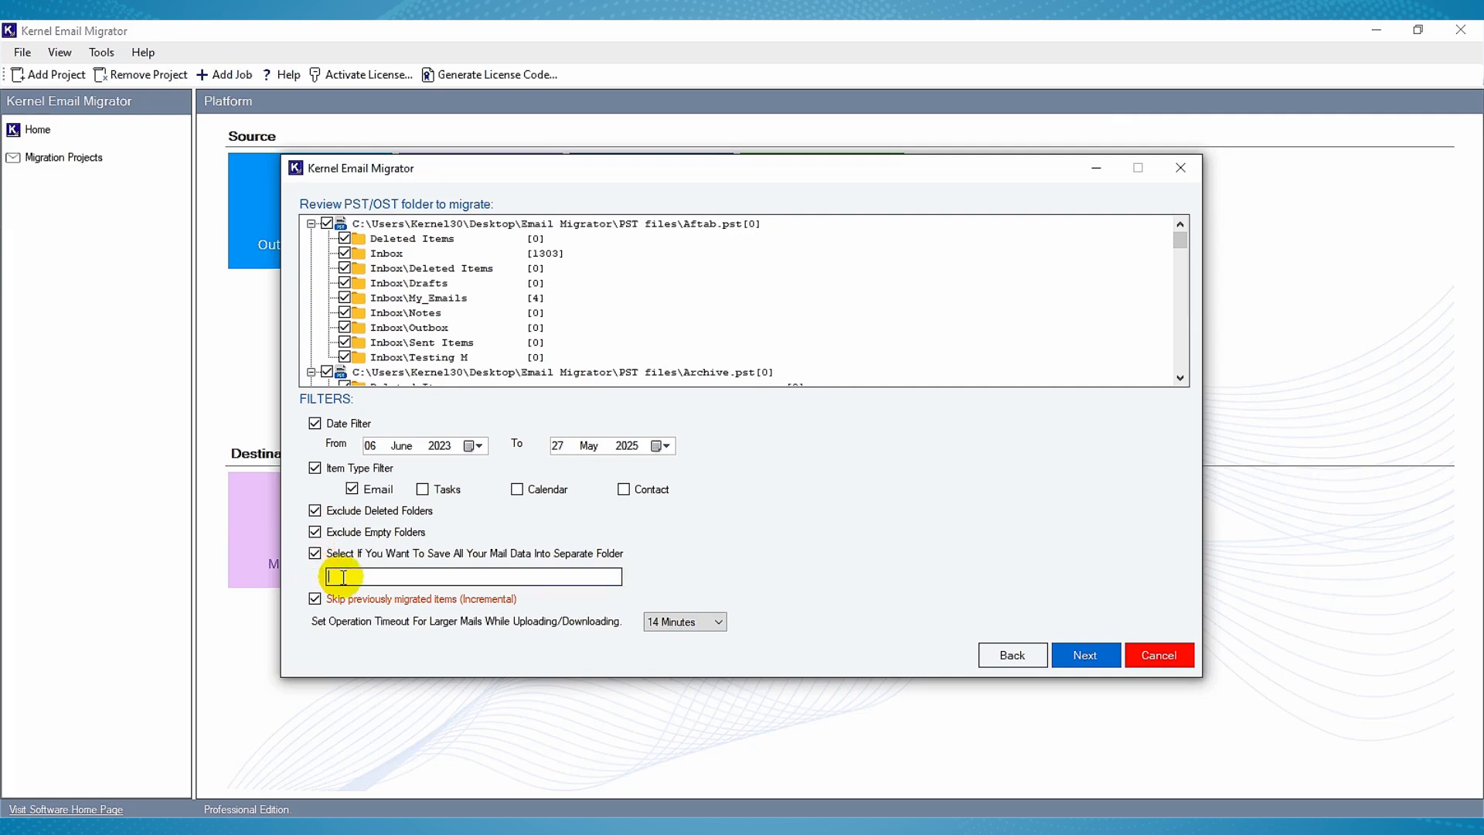
text(Imported PST File)
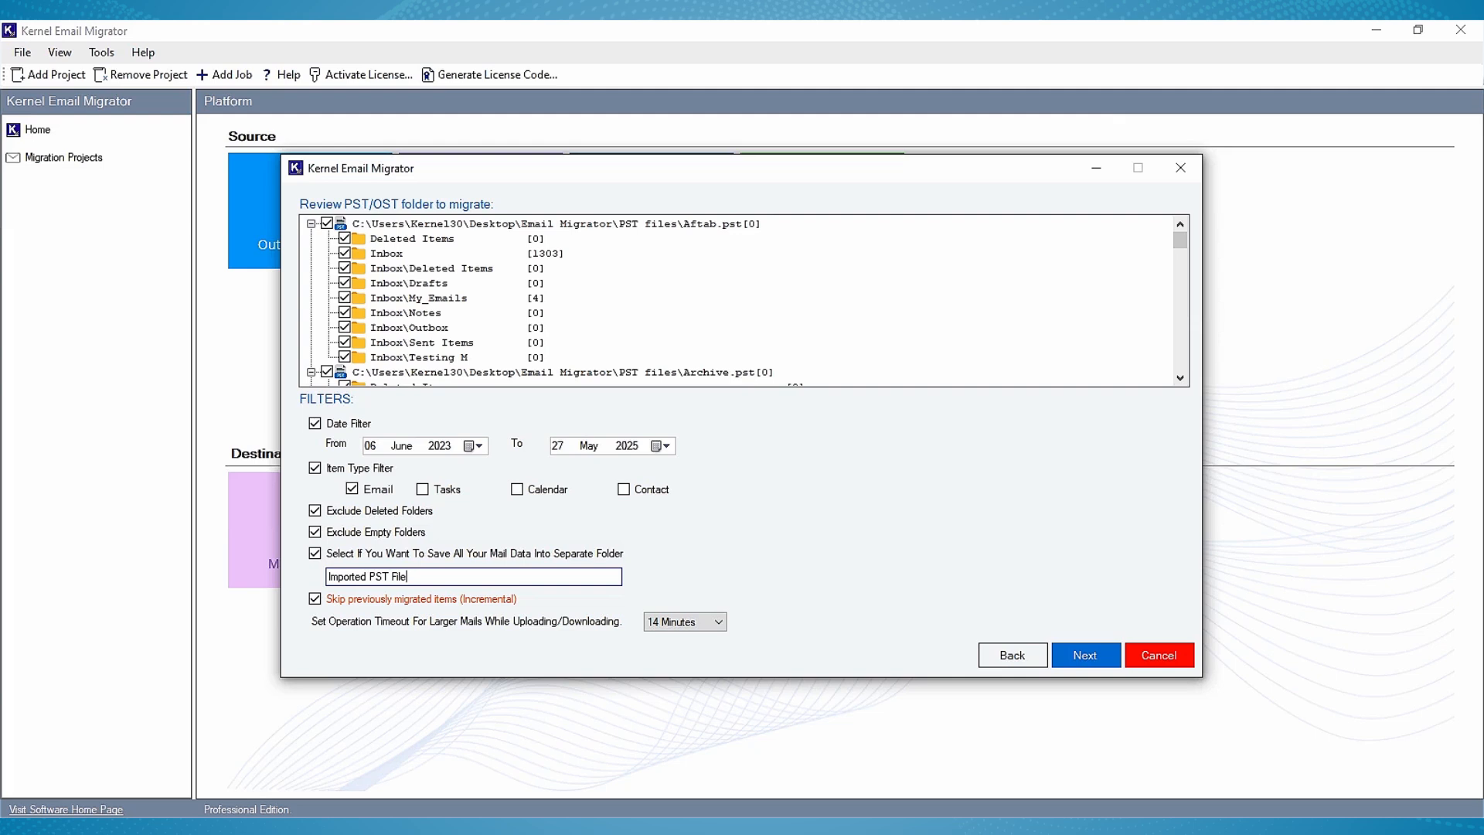
click(314, 555)
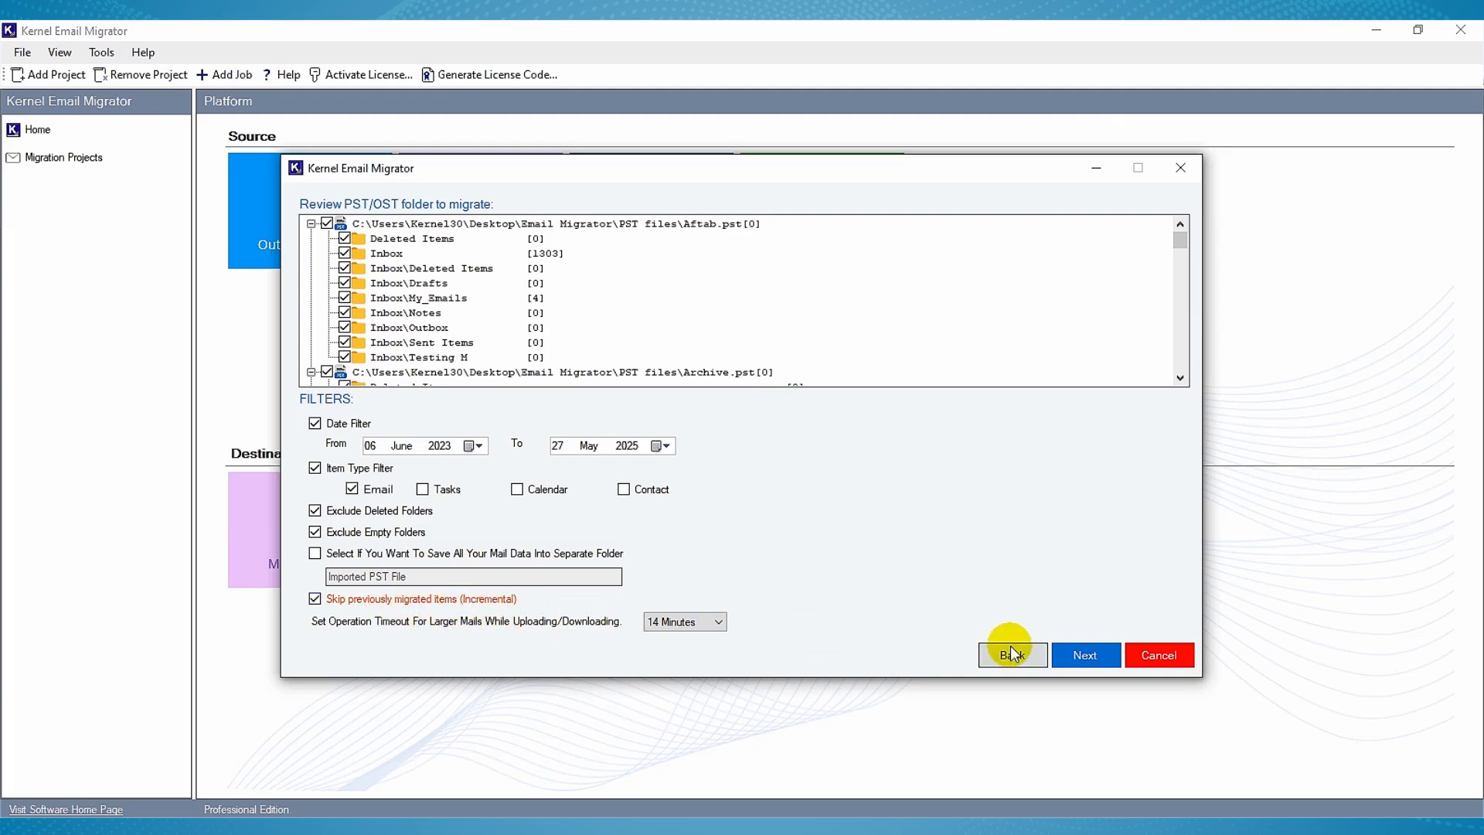
Accept the filter settings and continue to the job's scheduling options.
click(1074, 657)
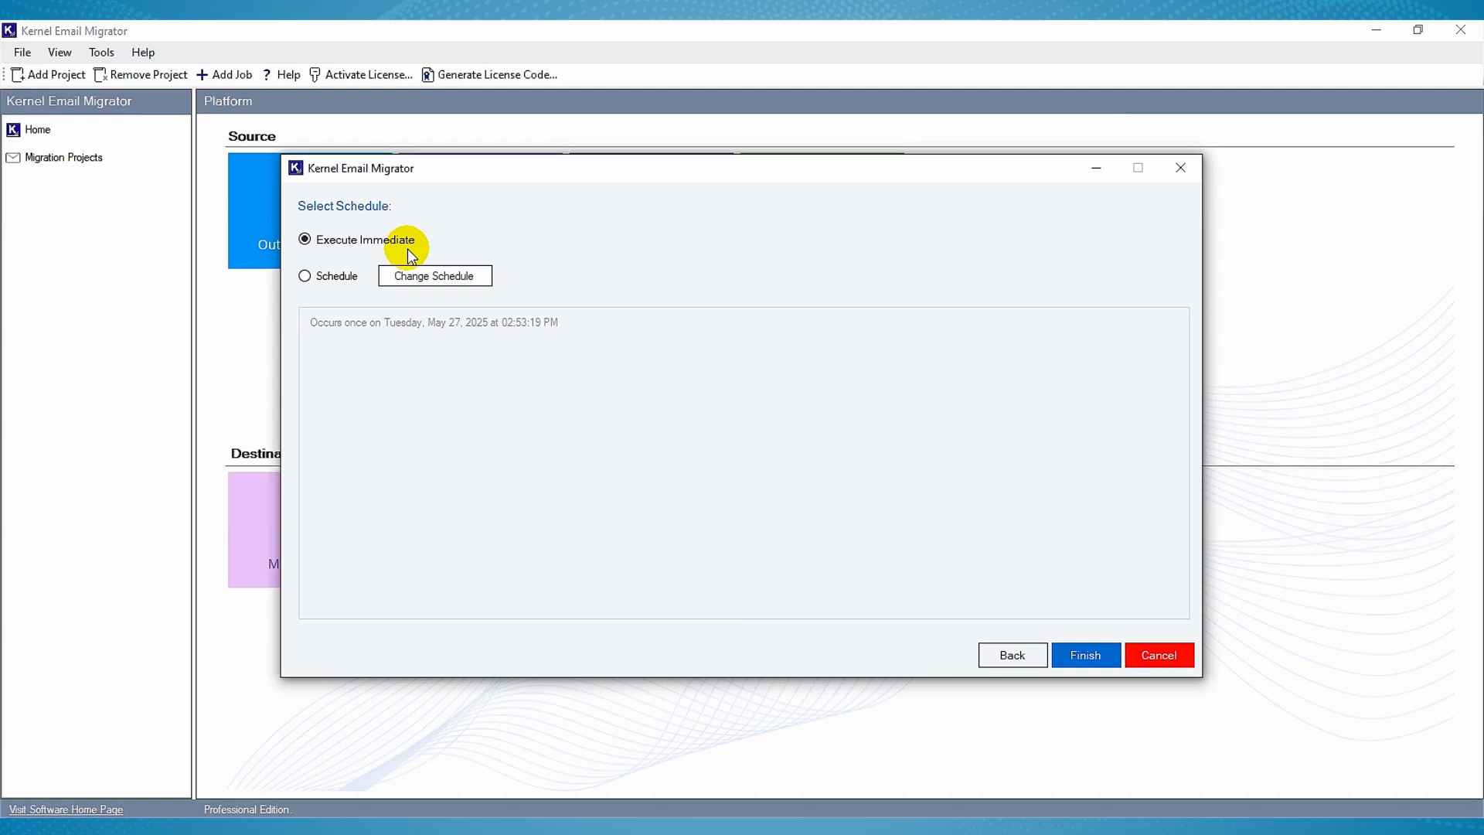
Schedule the migration job to occur once only on 28 May 2025.
click(328, 281)
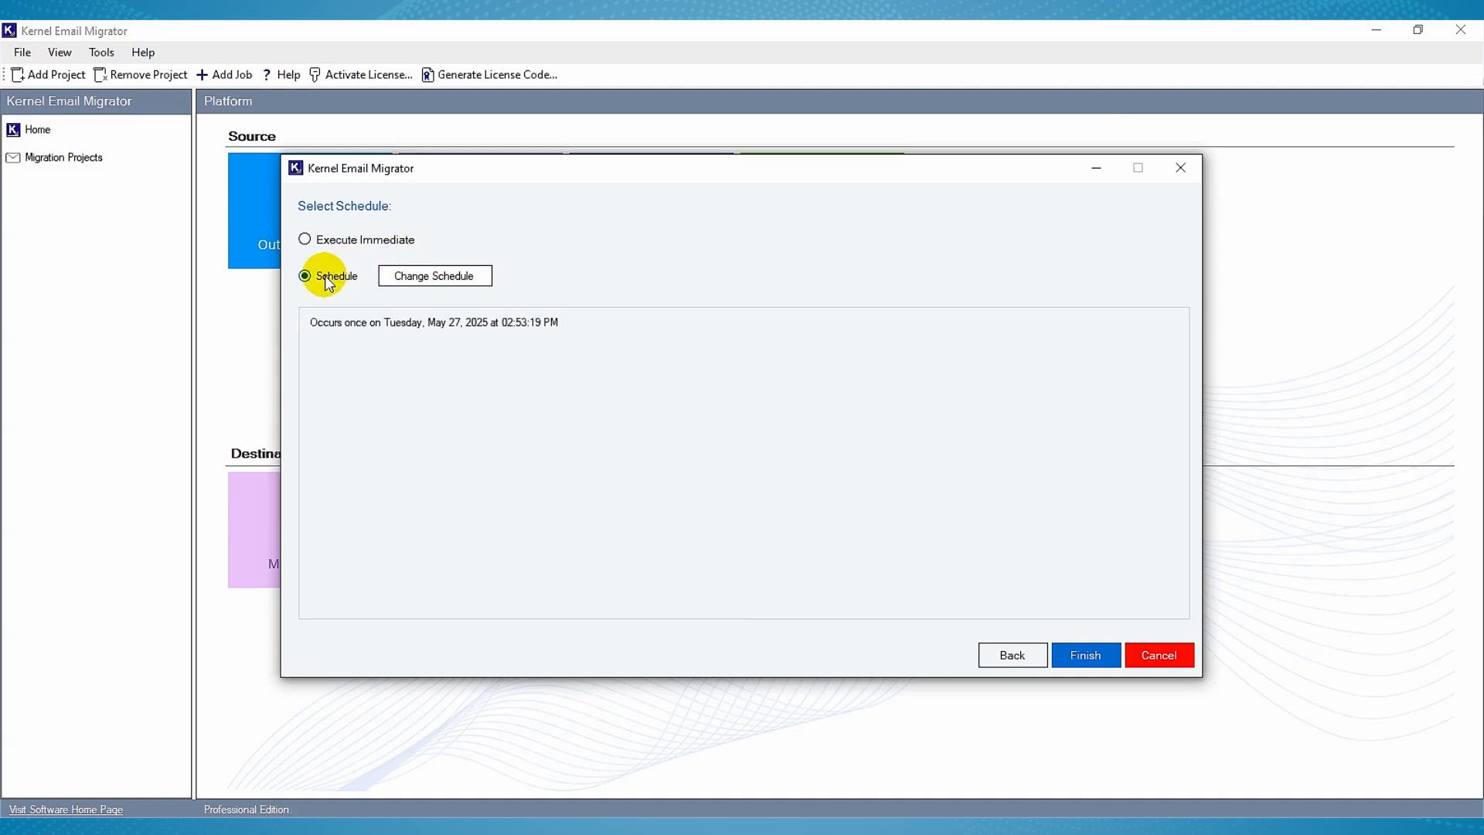
click(399, 280)
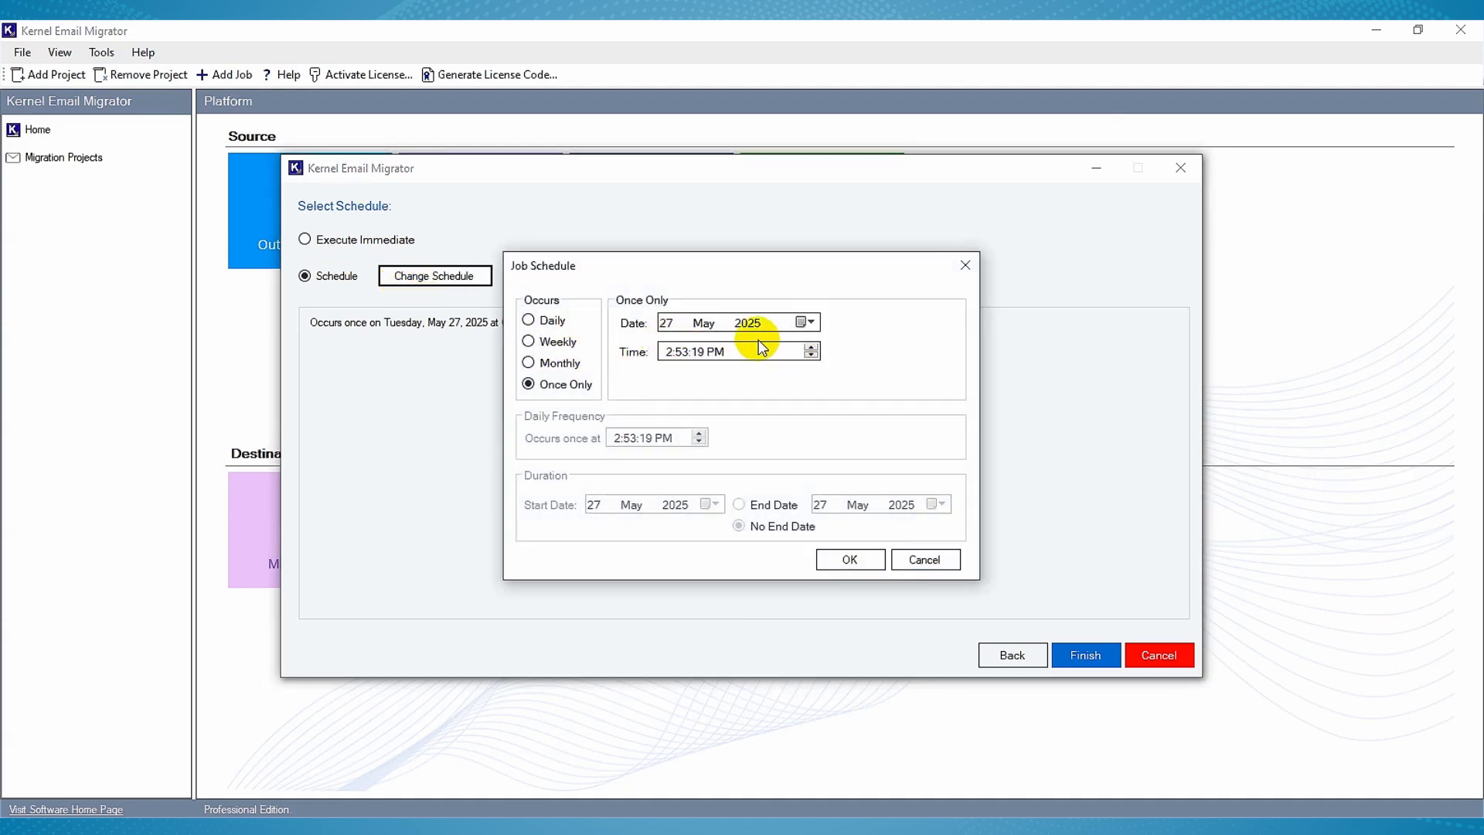
click(806, 322)
click(772, 430)
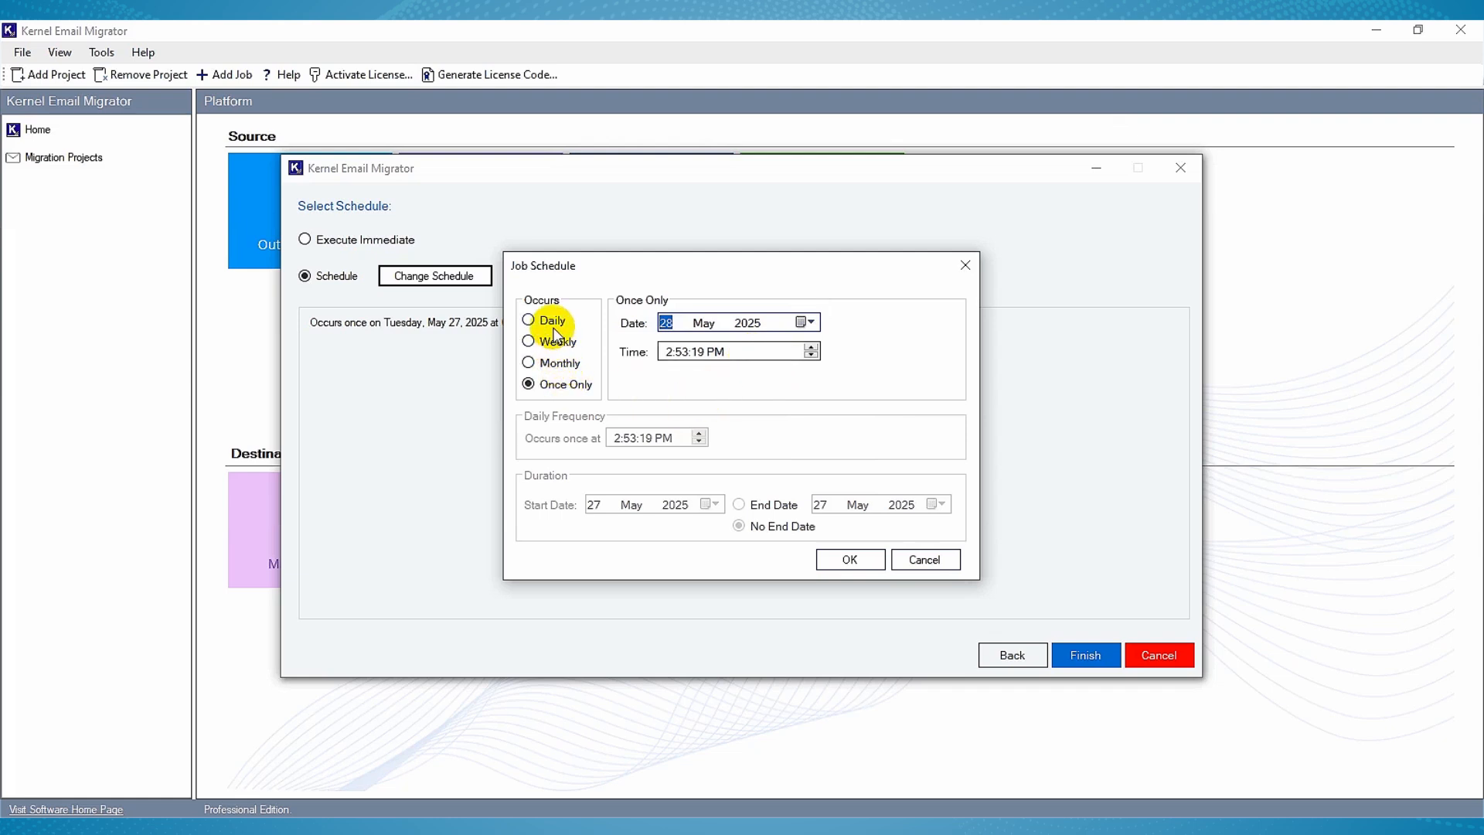
click(846, 562)
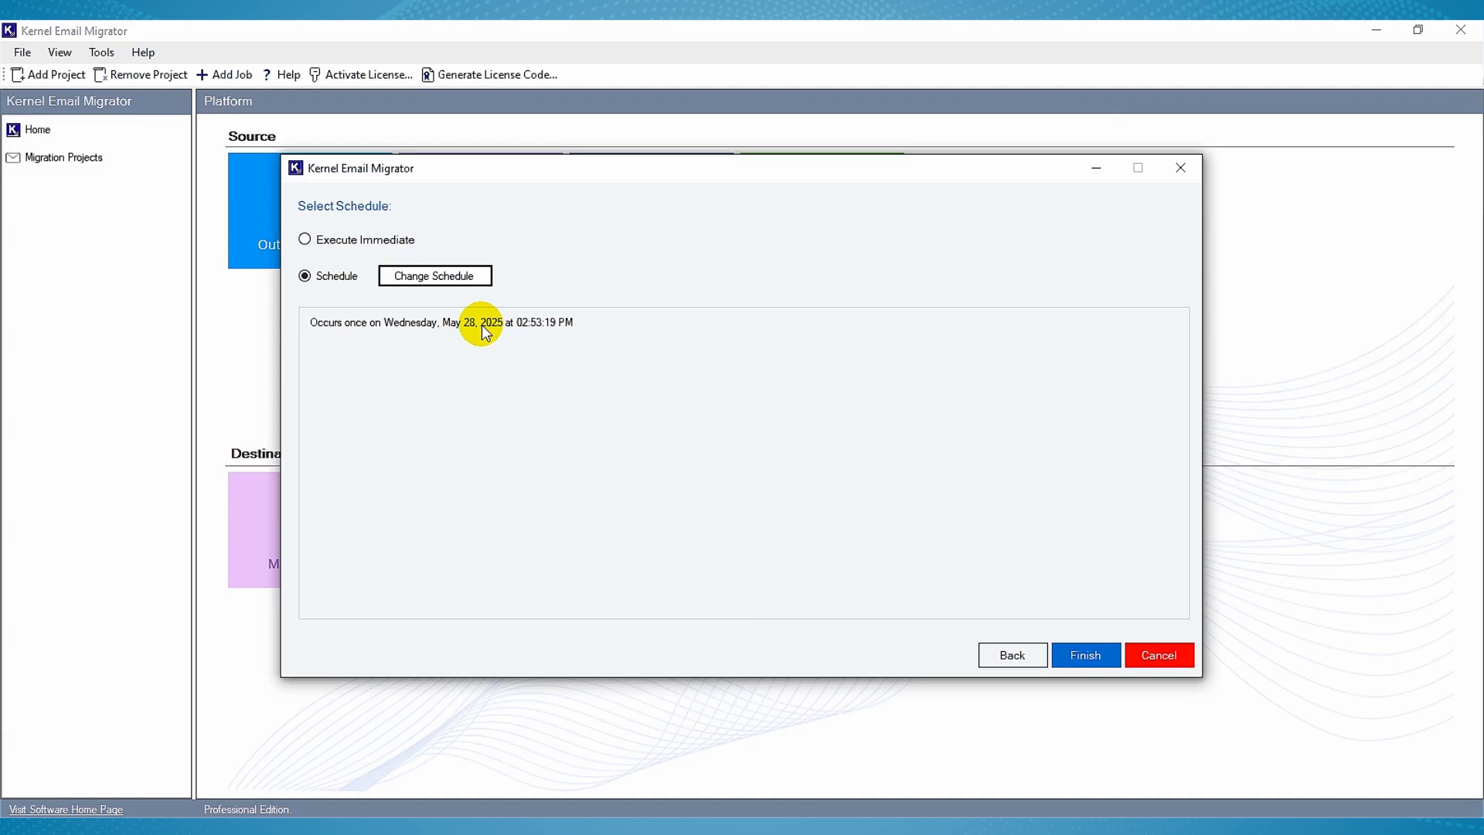
Set the migration job to execute immediately and finish creating it.
click(380, 244)
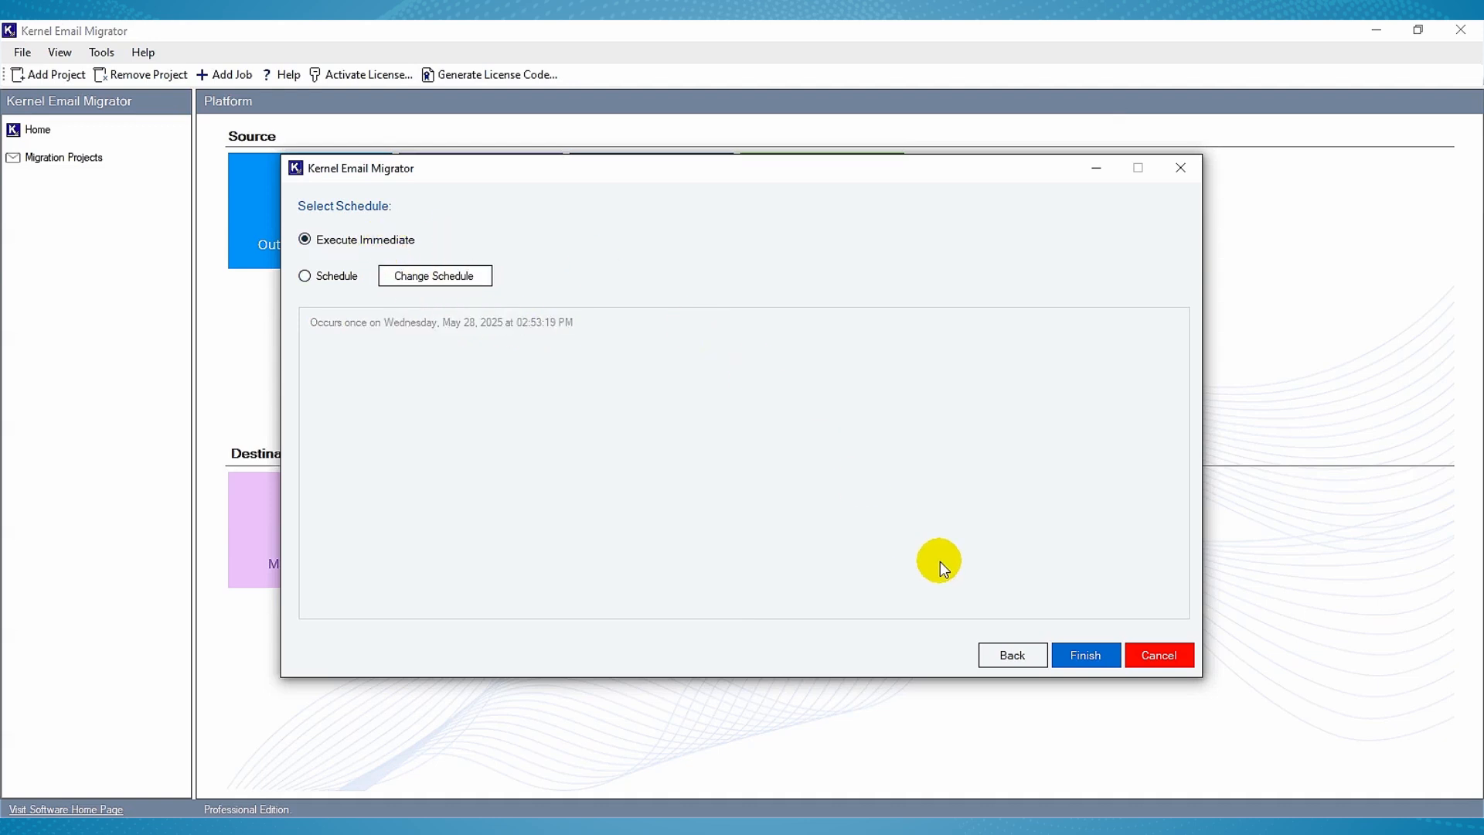
click(1077, 657)
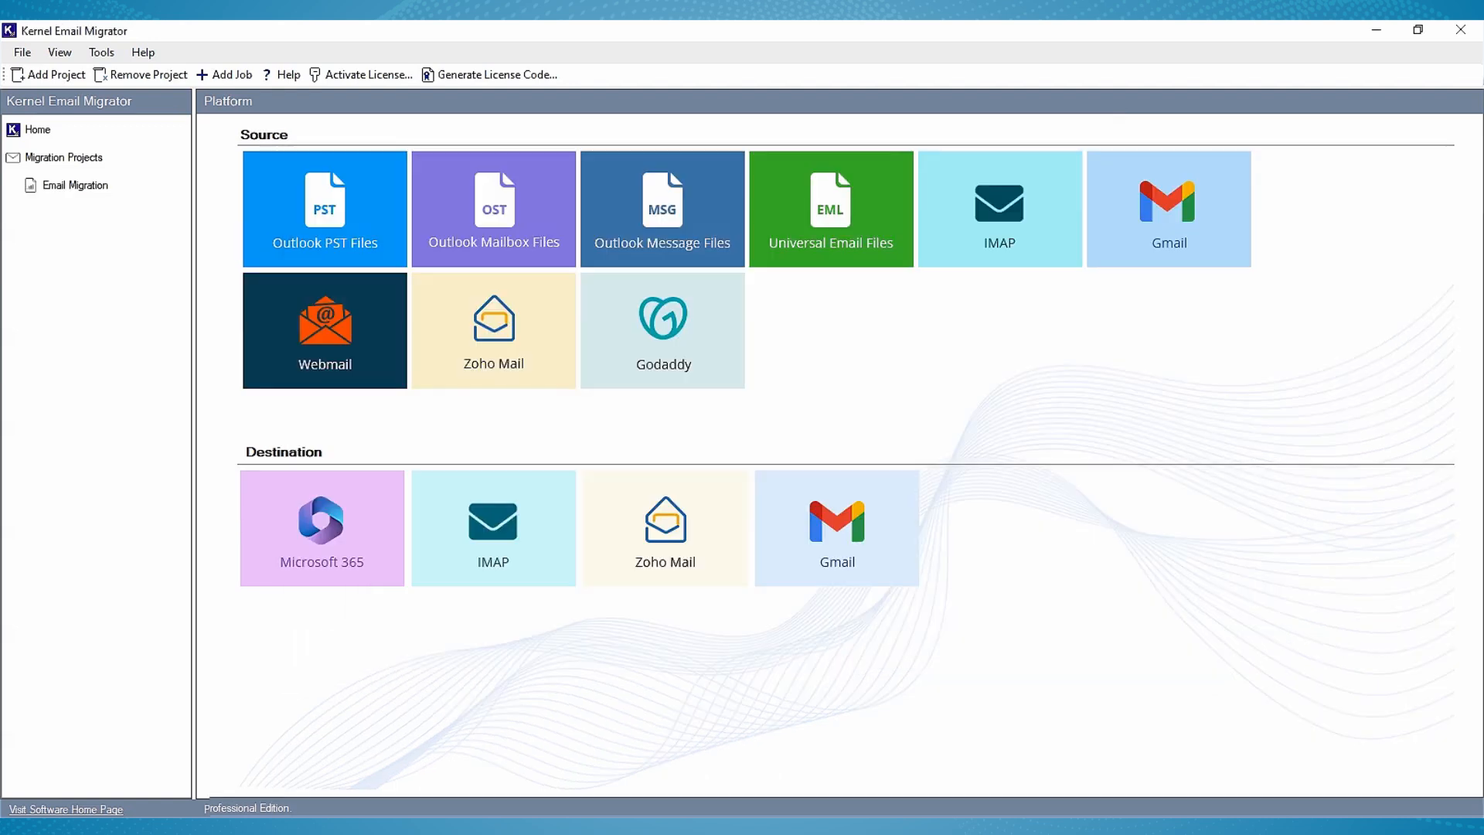
Open the Email Migration project and select the PST to Office 365 Migration job to check its migration status.
click(68, 187)
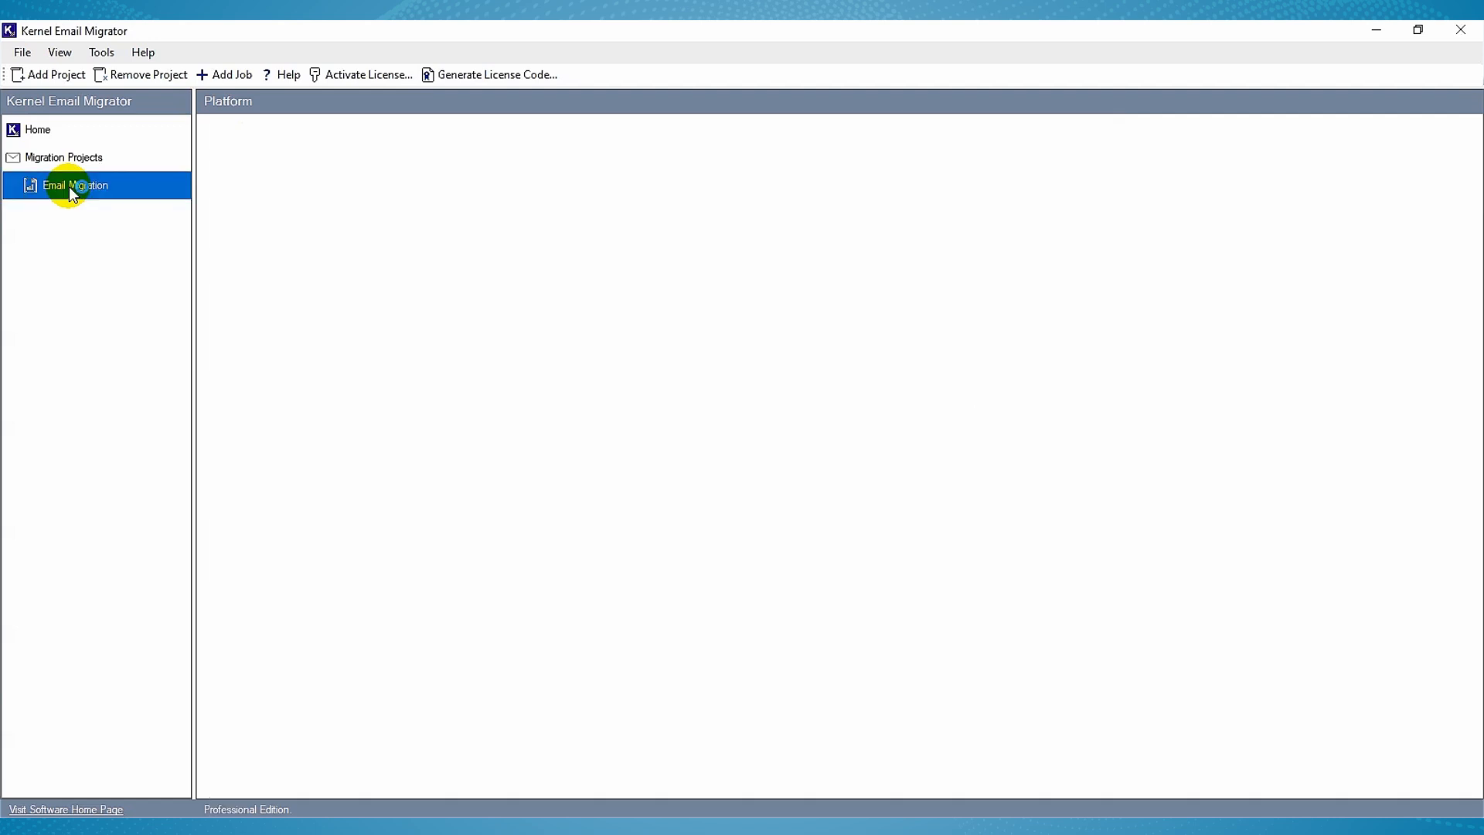
click(325, 180)
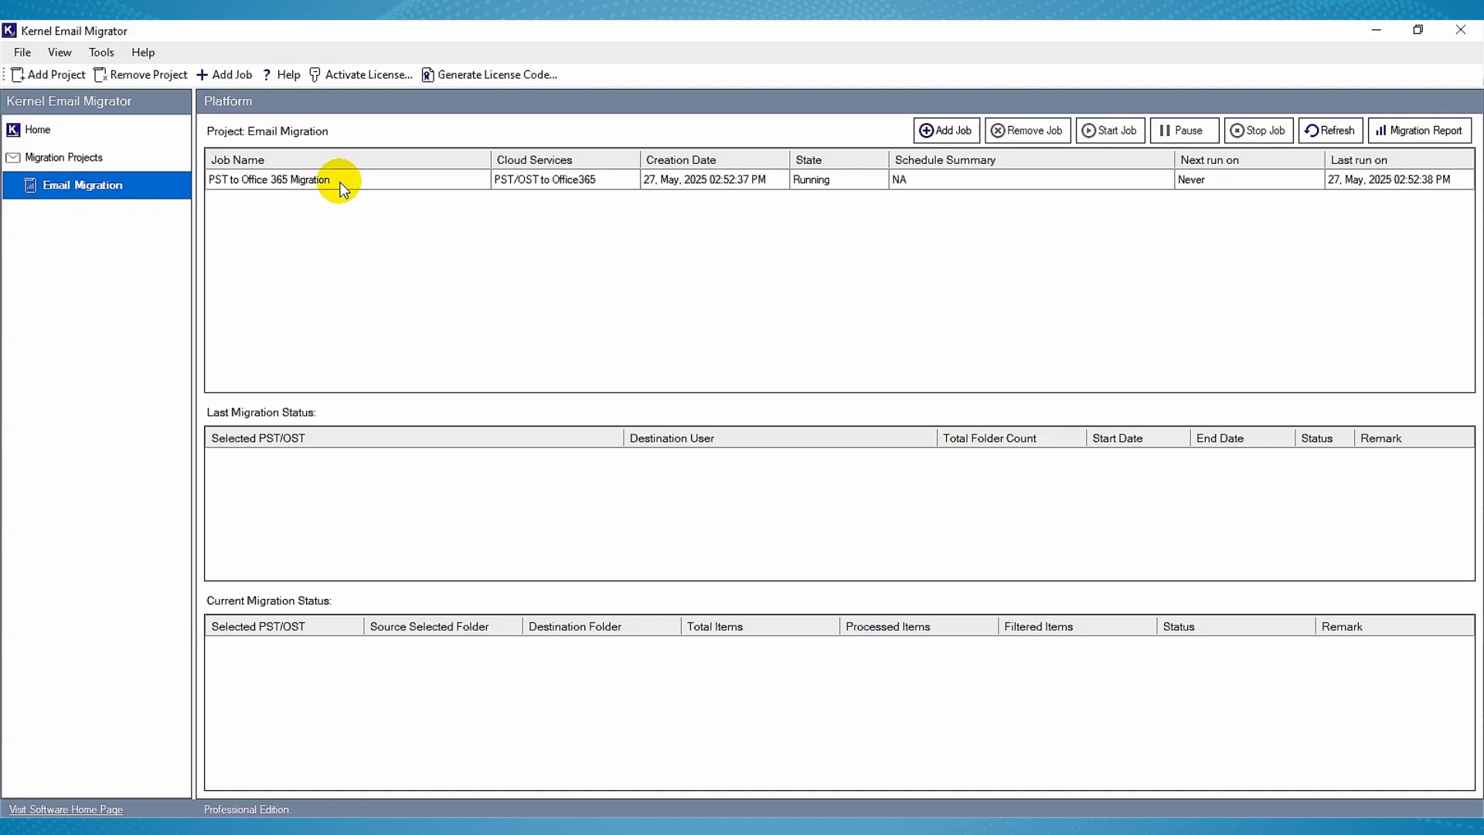
click(341, 185)
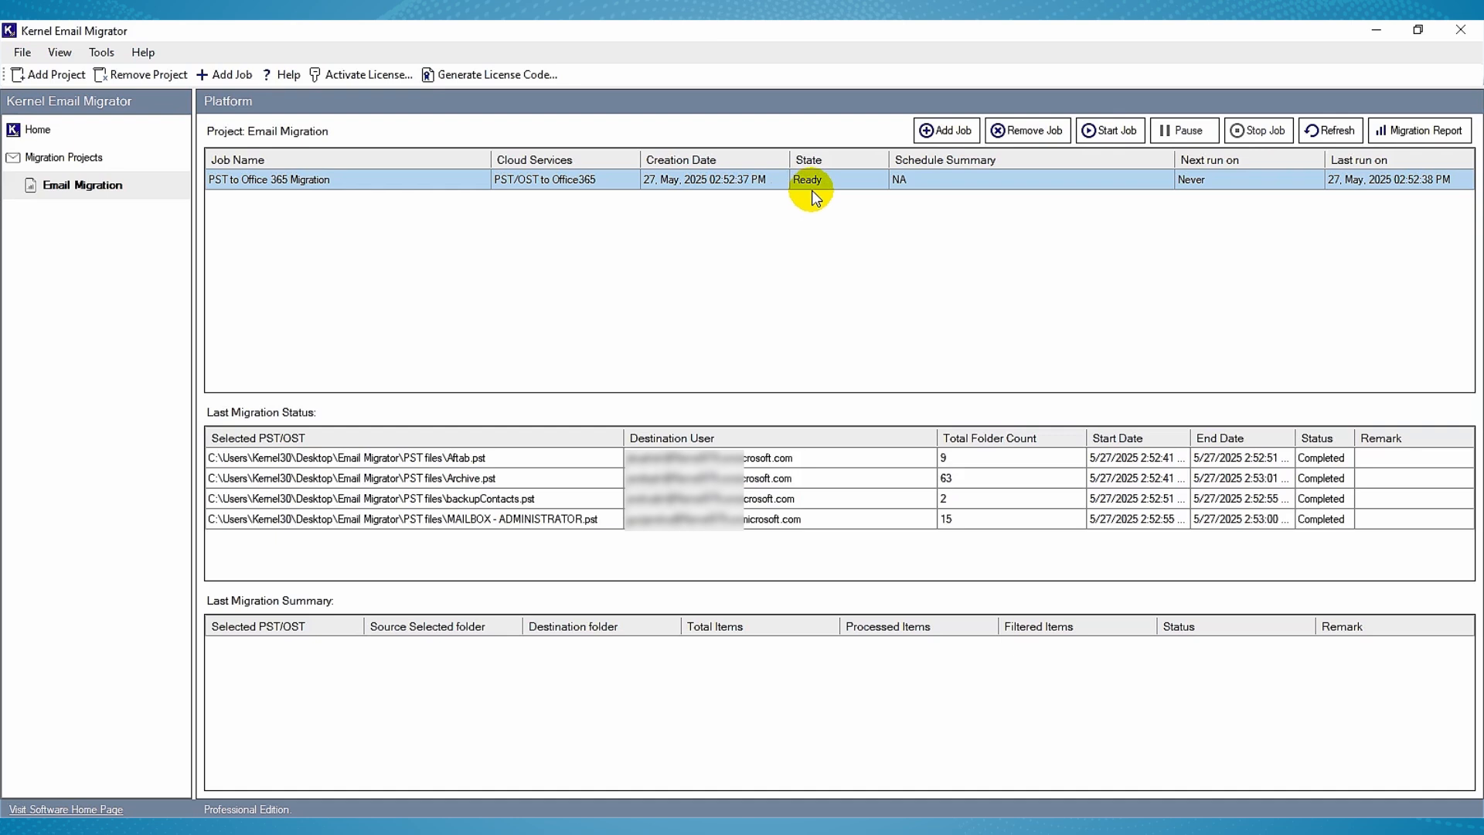
Open the summary details of the job's session in the migration report and examine the folder results for the mapped mailboxes.
click(1410, 129)
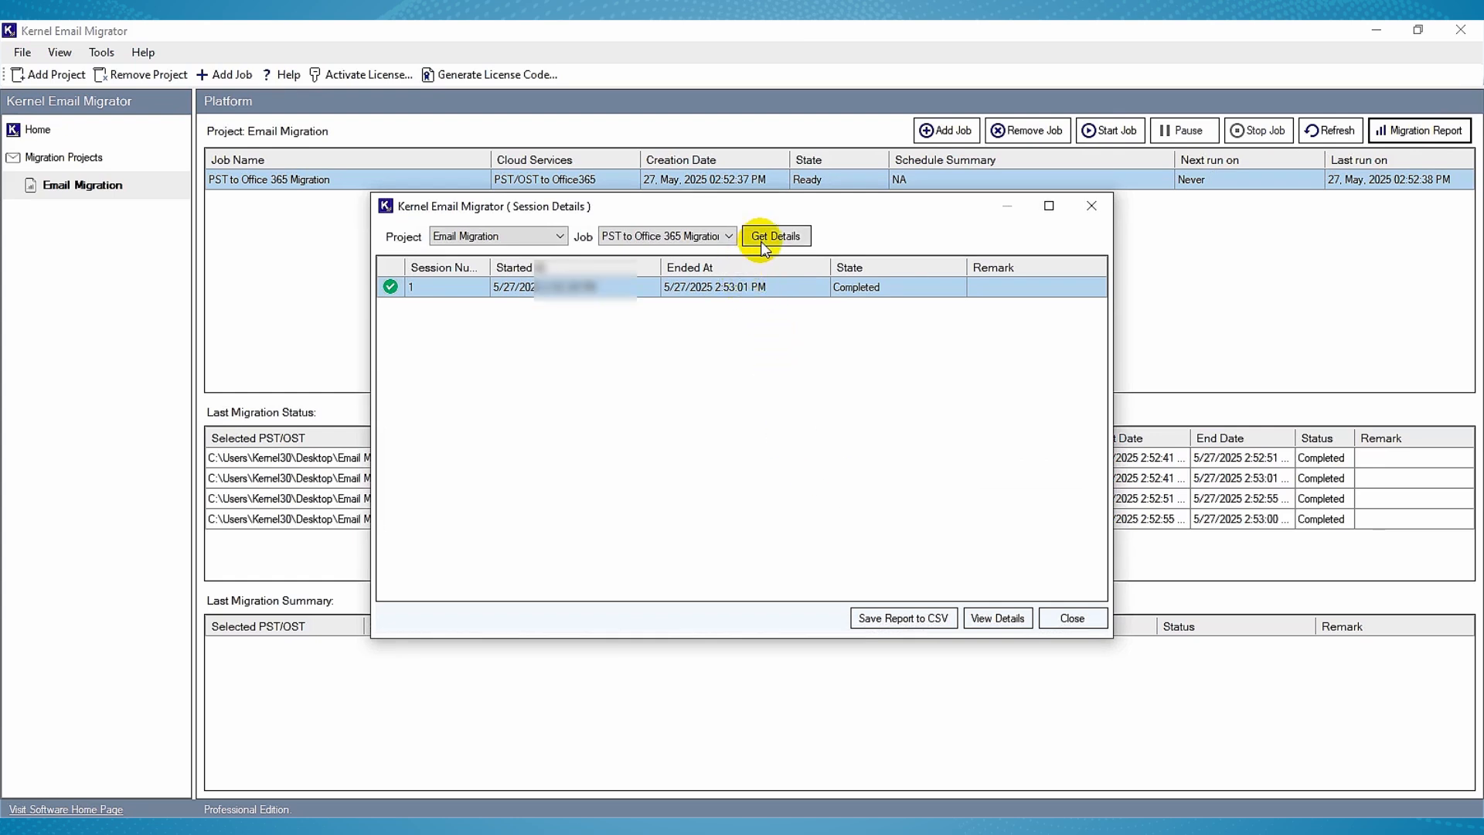
click(993, 616)
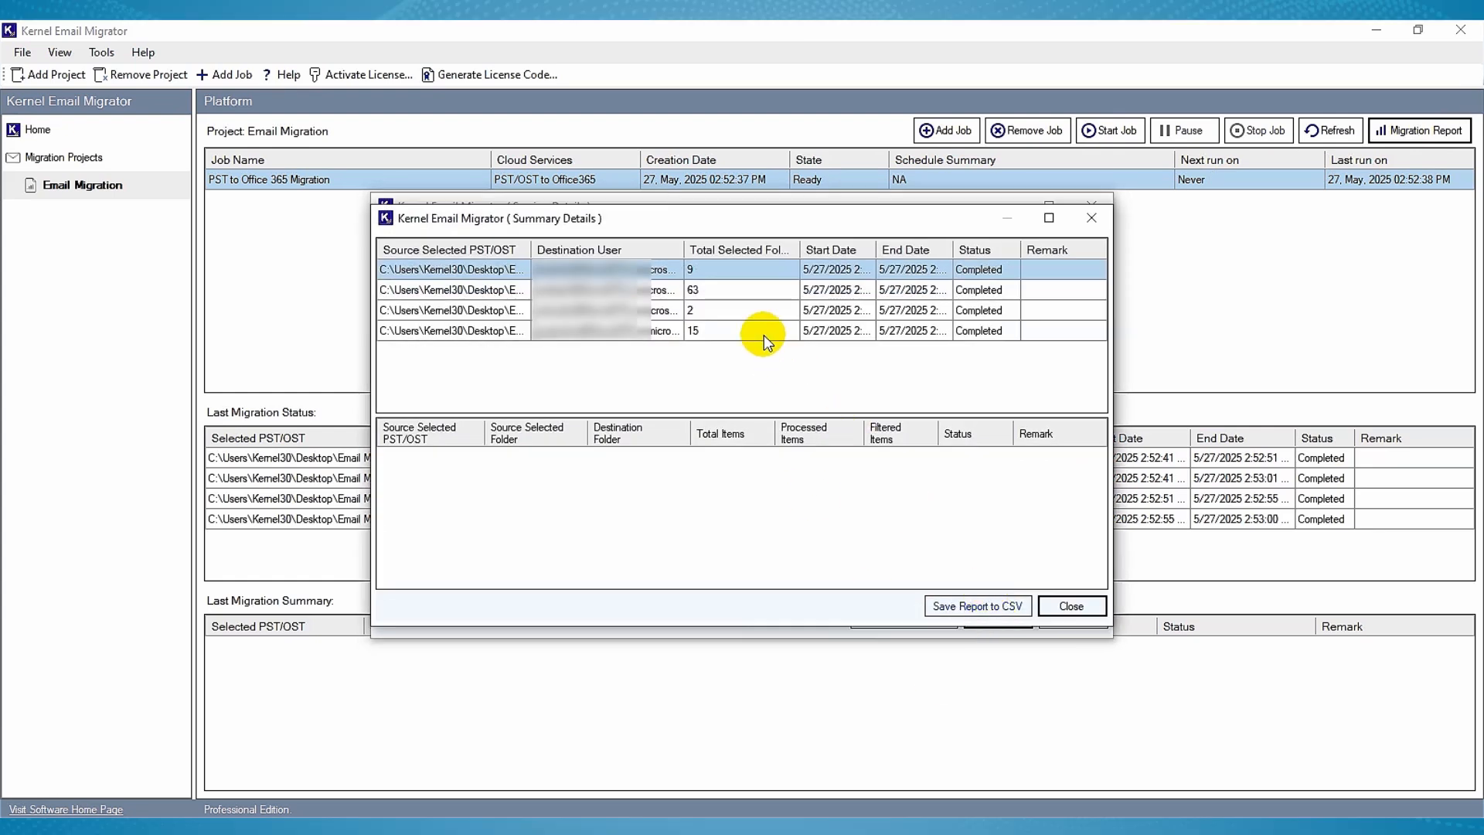
click(590, 290)
click(586, 310)
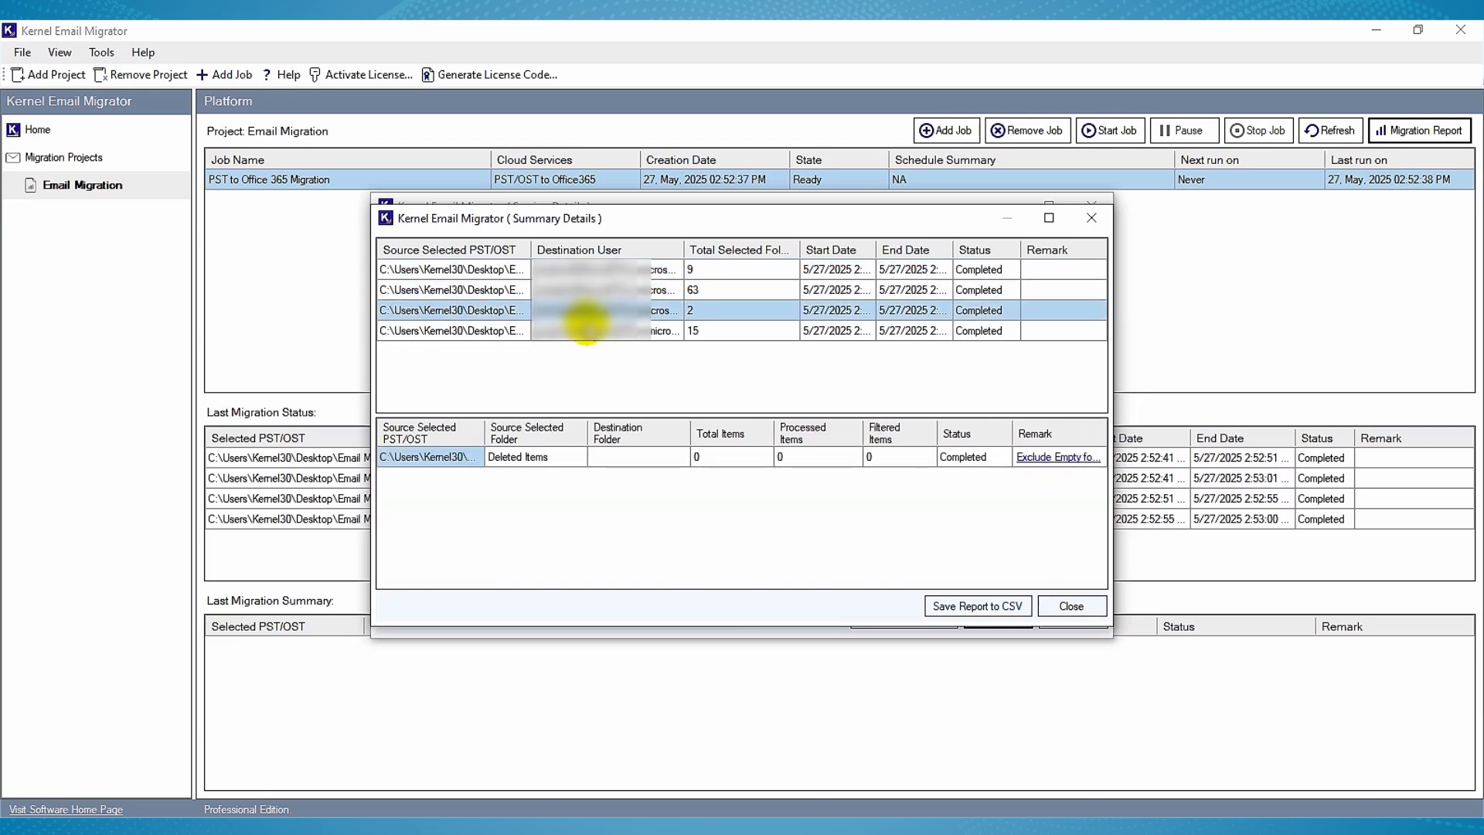
click(589, 332)
click(588, 269)
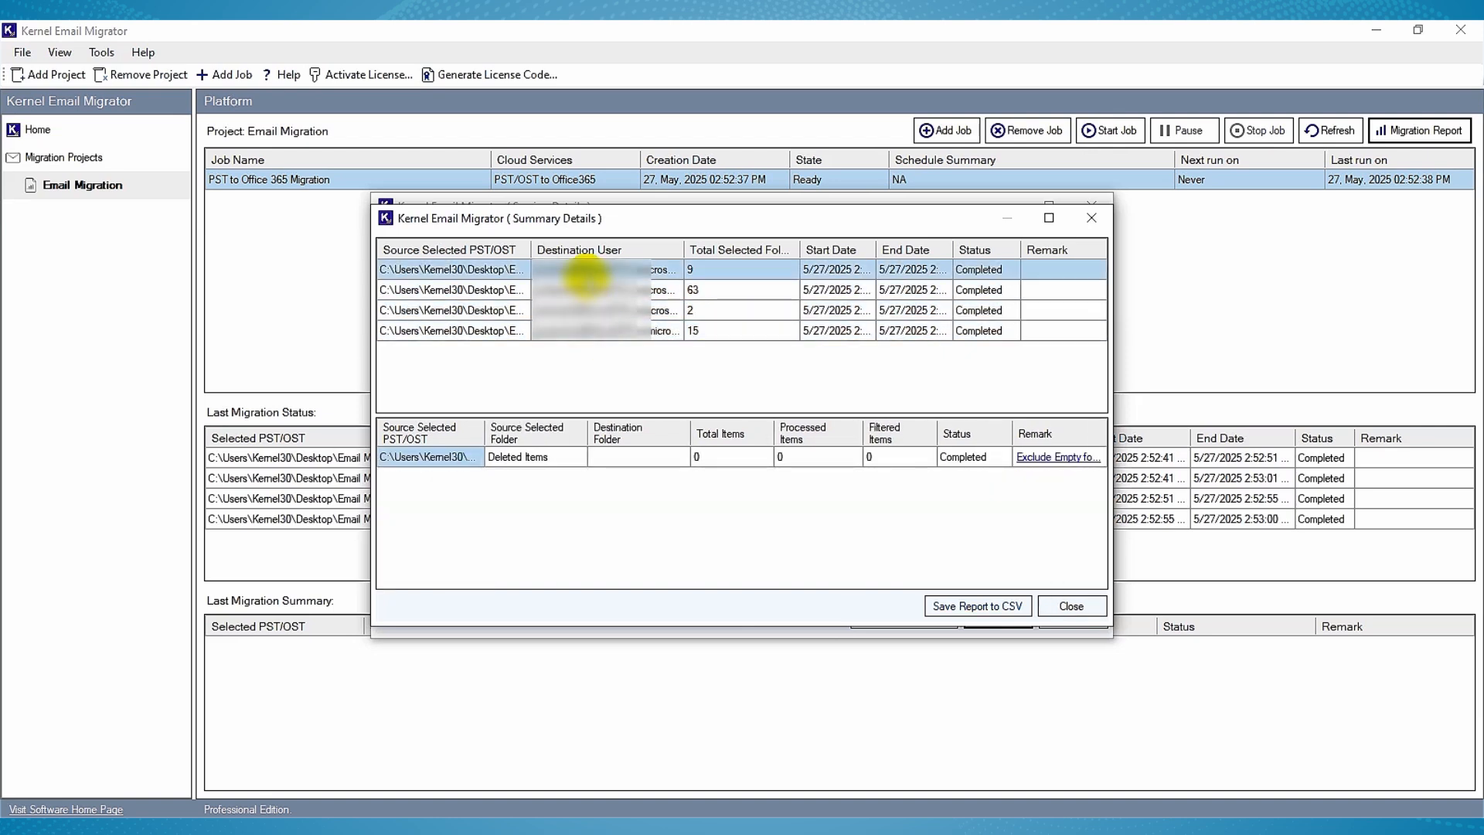
click(590, 287)
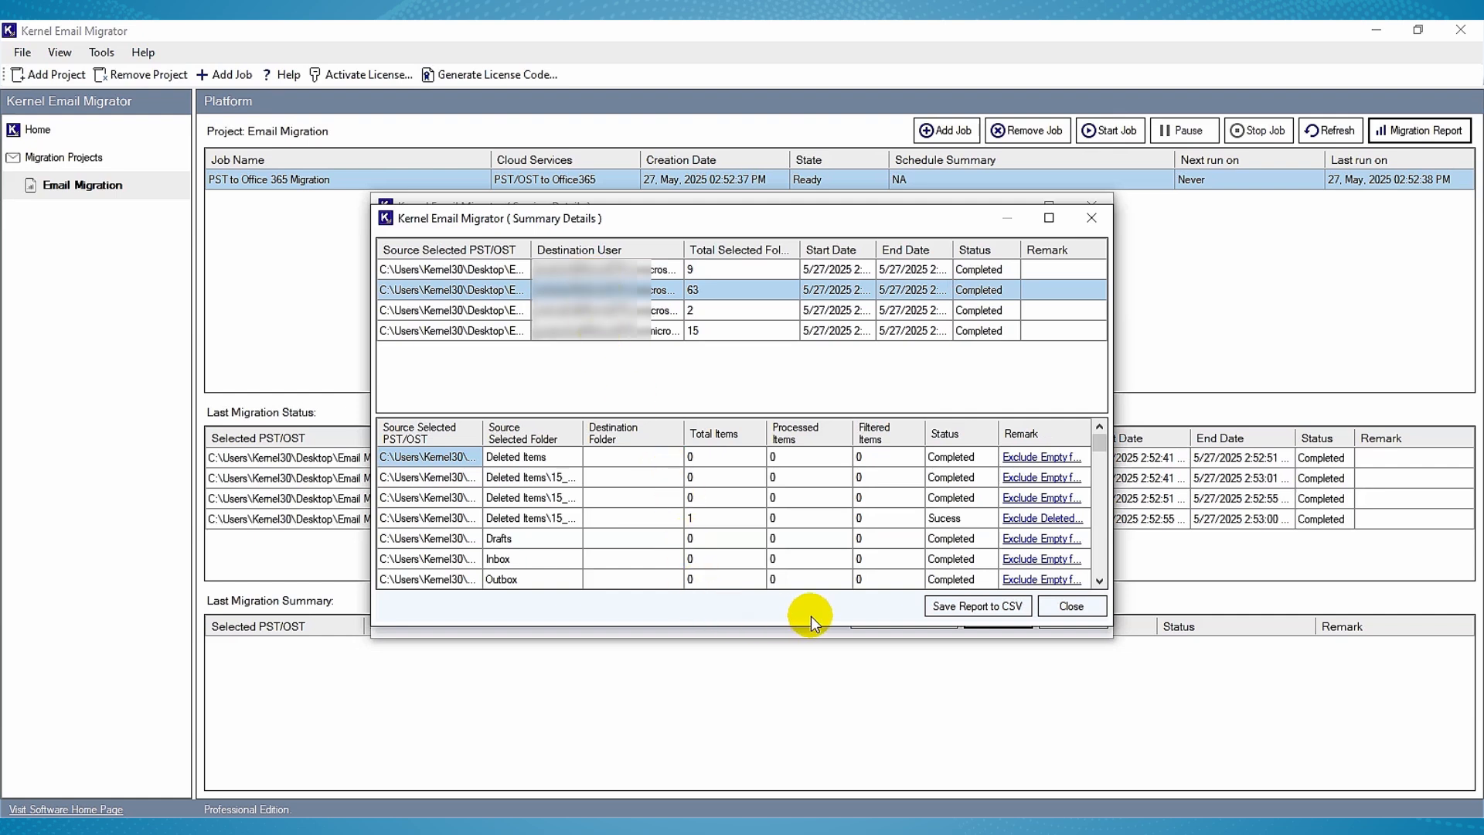
click(622, 330)
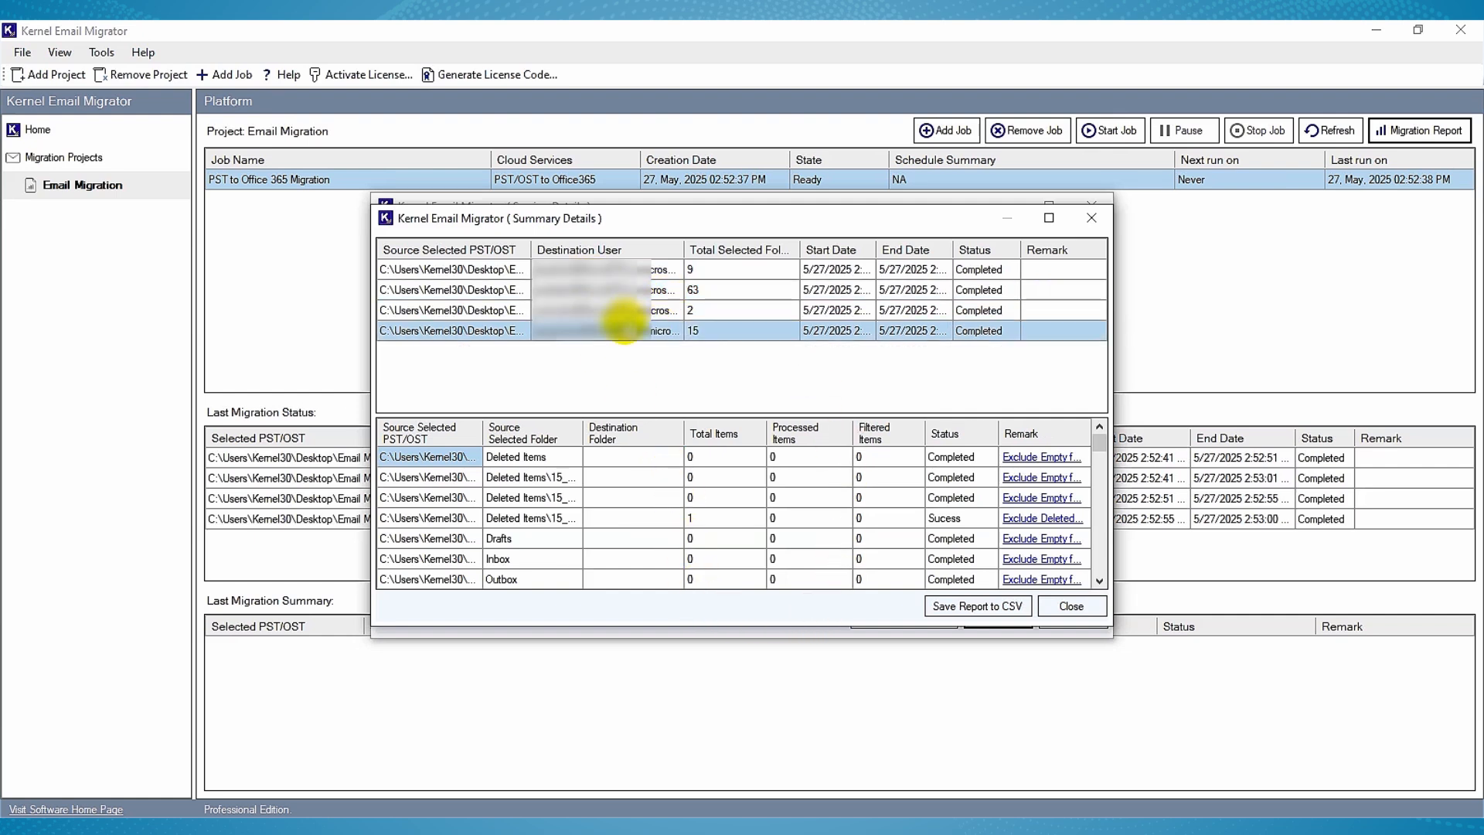
click(623, 289)
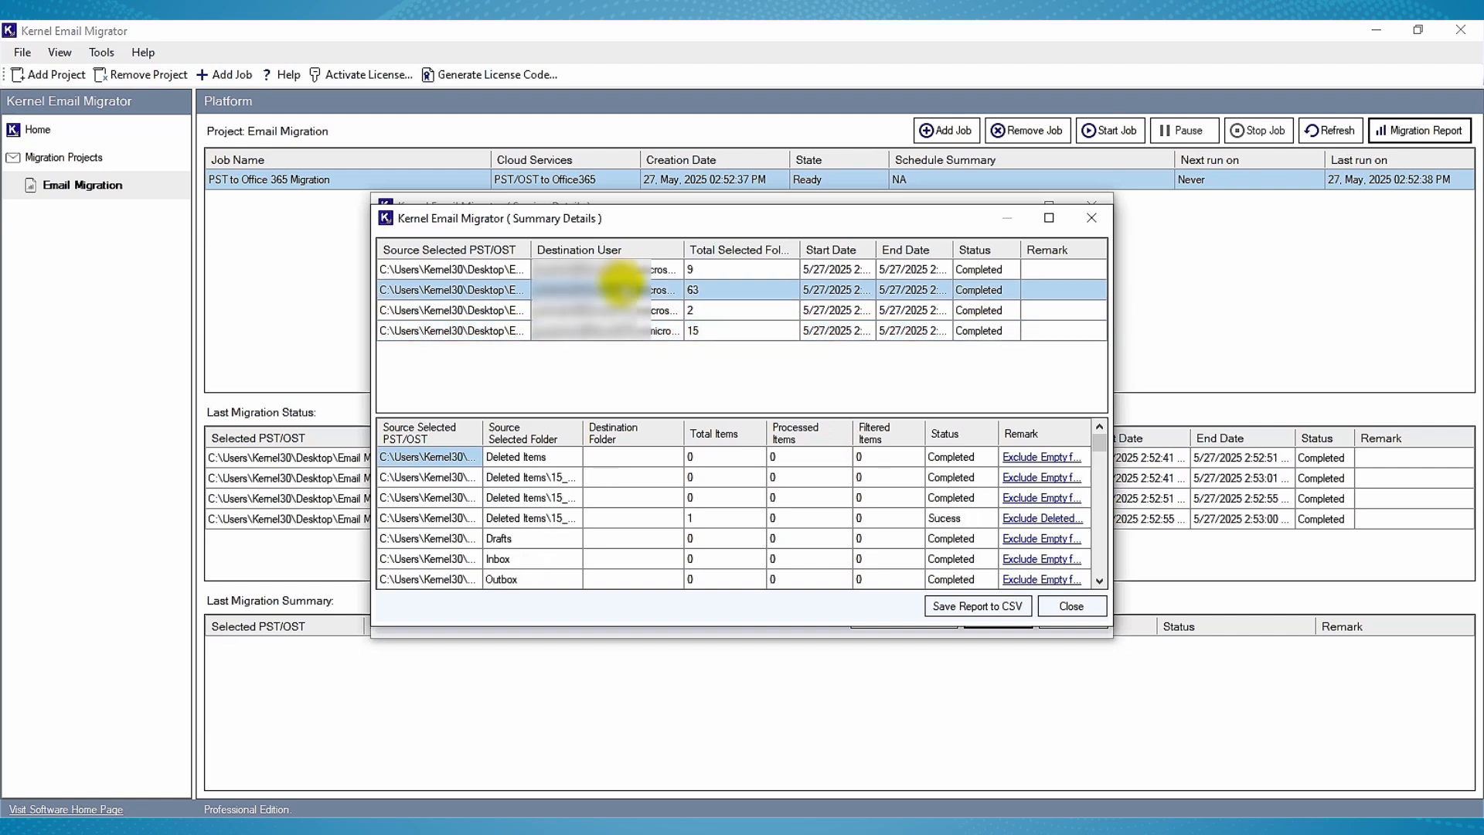
Start saving the migration summary report to a CSV file.
click(977, 606)
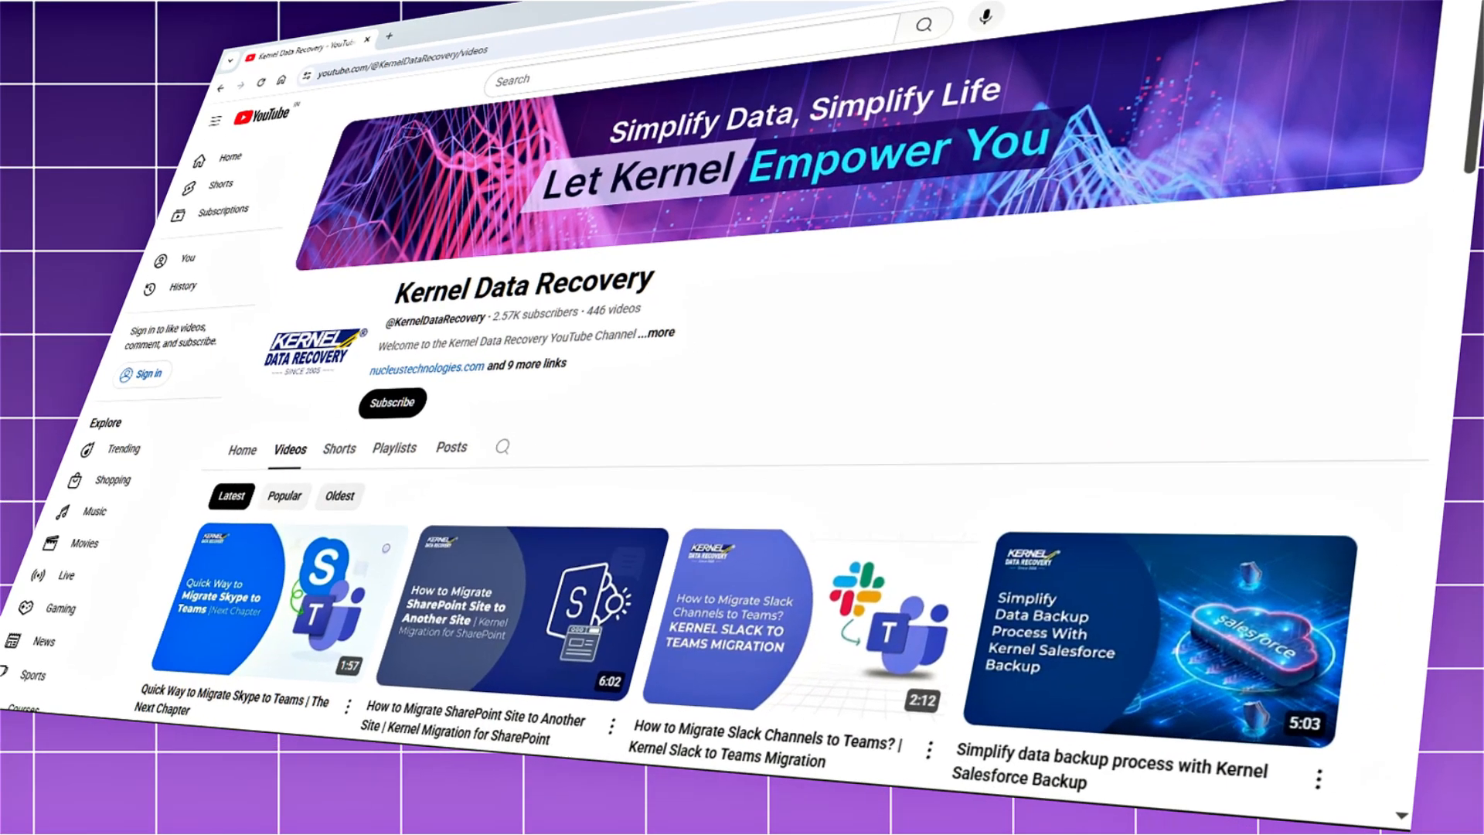
drag(1479, 9, 1453, 230)
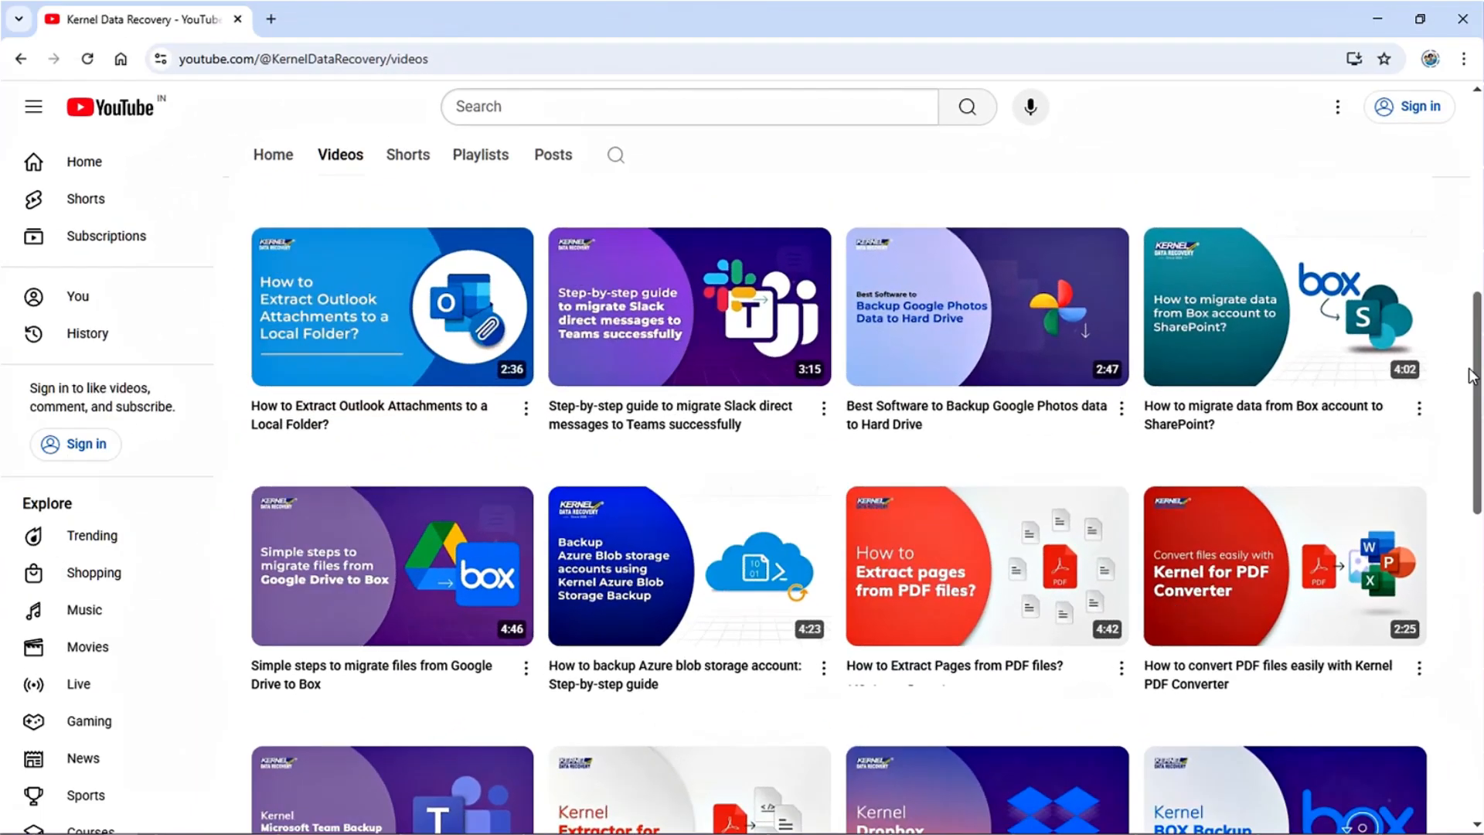
drag(1453, 235, 1455, 216)
drag(1474, 354, 1473, 166)
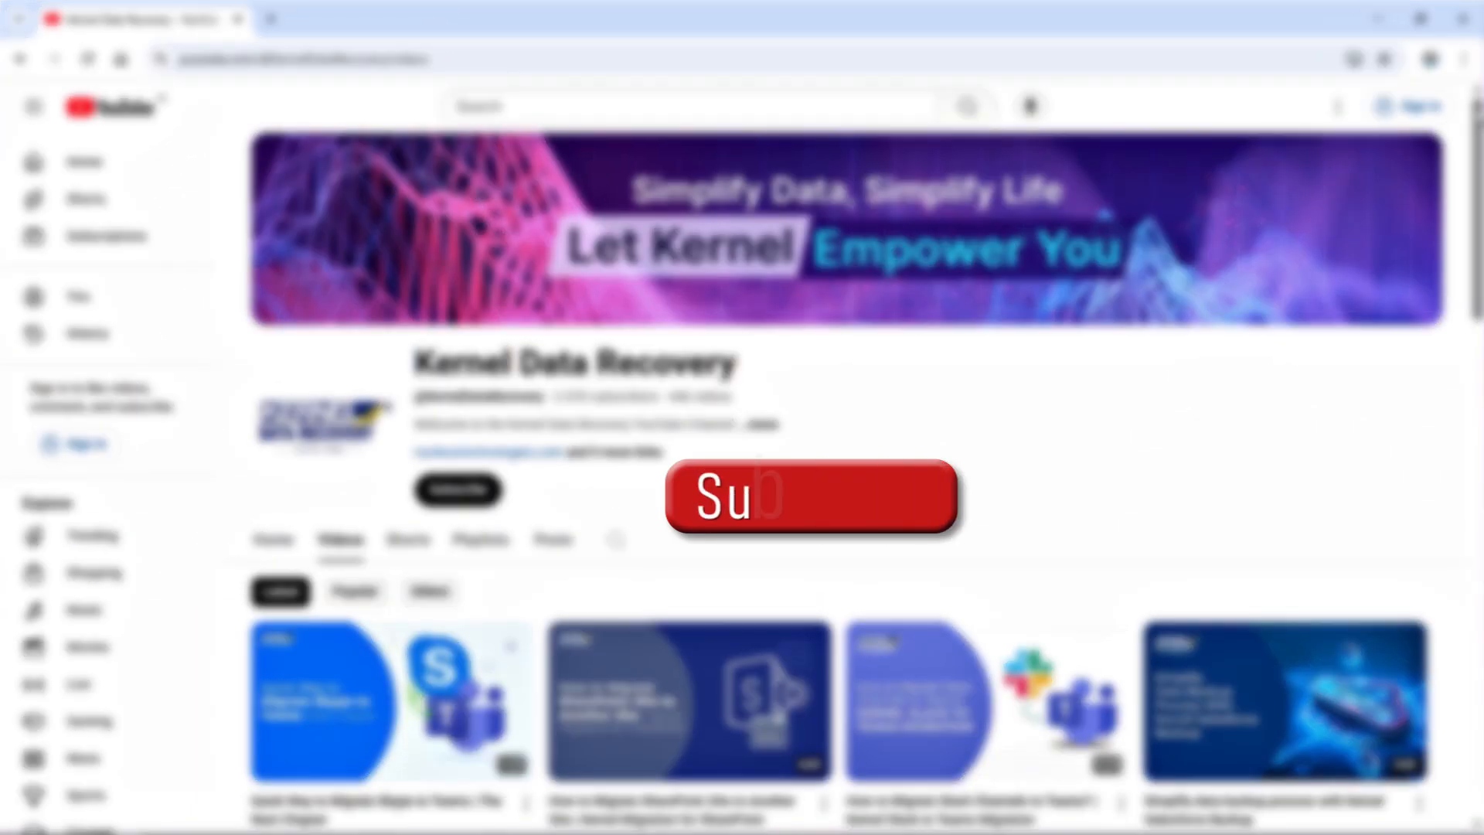